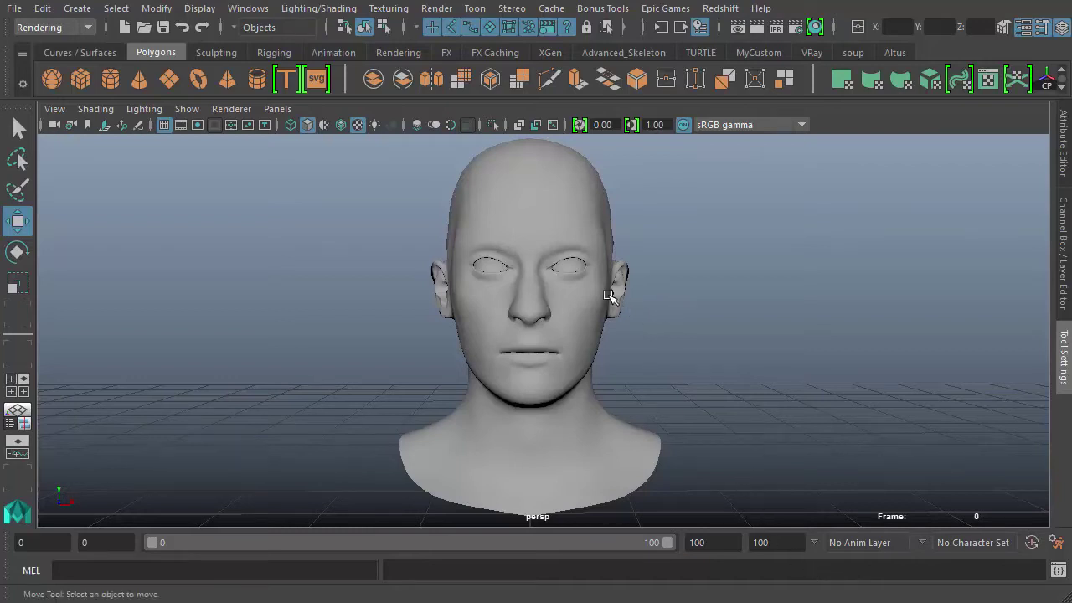
Step: Select the head mesh and open the settings of the Move tool
{"action": "middle_click_drag", "start_coordinate": [608, 294], "coordinate": [598, 286], "text": "alt"}
{"action": "right_click_drag", "start_coordinate": [563, 261], "coordinate": [573, 267], "text": "alt"}
{"action": "middle_click_drag", "start_coordinate": [573, 267], "coordinate": [570, 290], "text": "alt"}
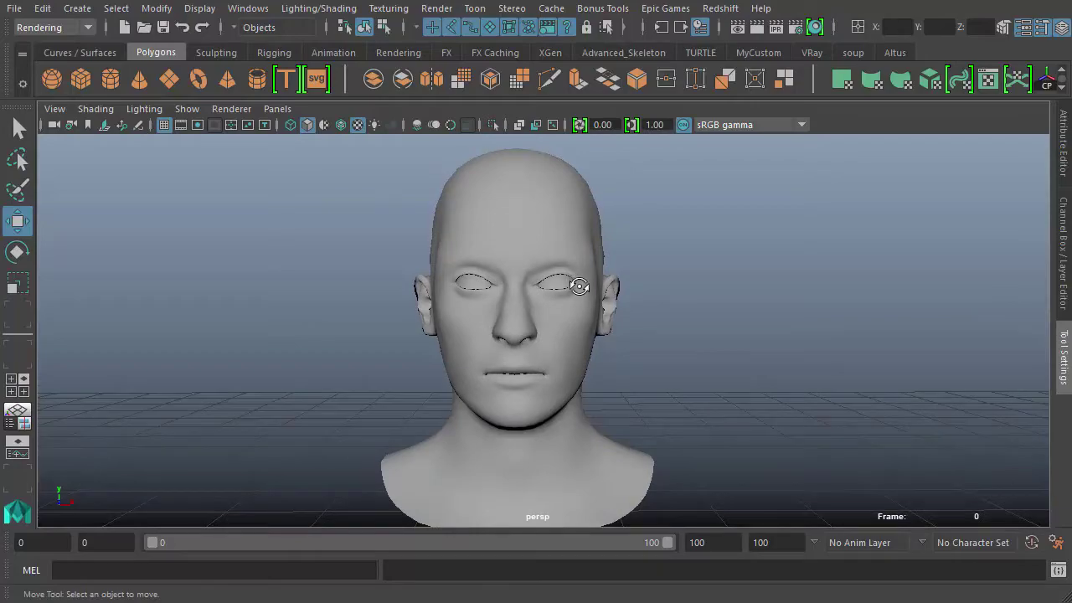
{"action": "left_click_drag", "start_coordinate": [580, 285], "coordinate": [536, 278], "text": "alt"}
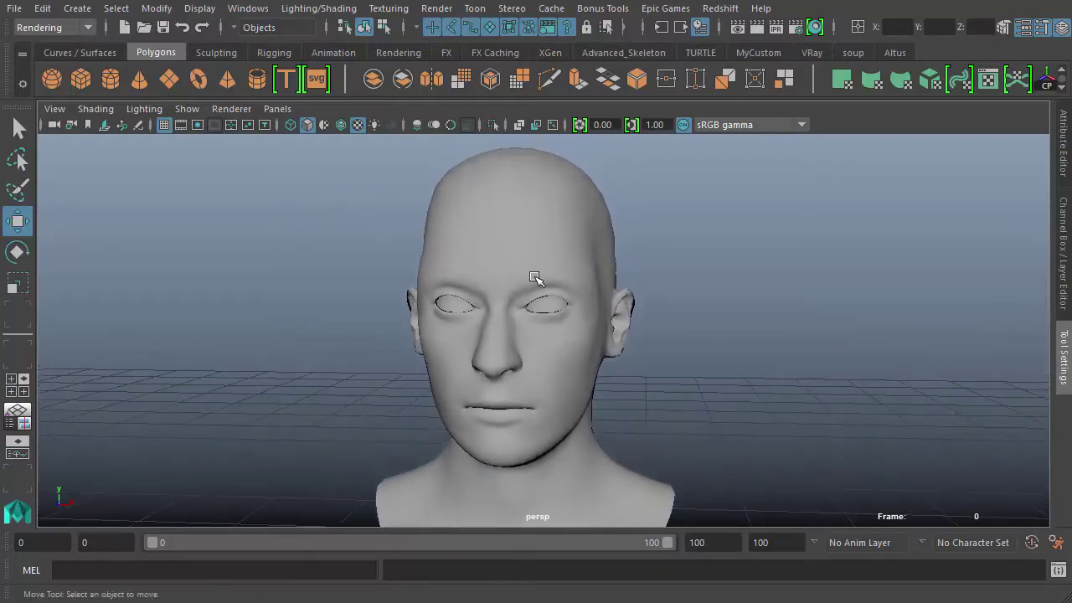
{"action": "left_click", "coordinate": [523, 233]}
{"action": "right_click_drag", "start_coordinate": [508, 234], "coordinate": [510, 292], "text": "alt"}
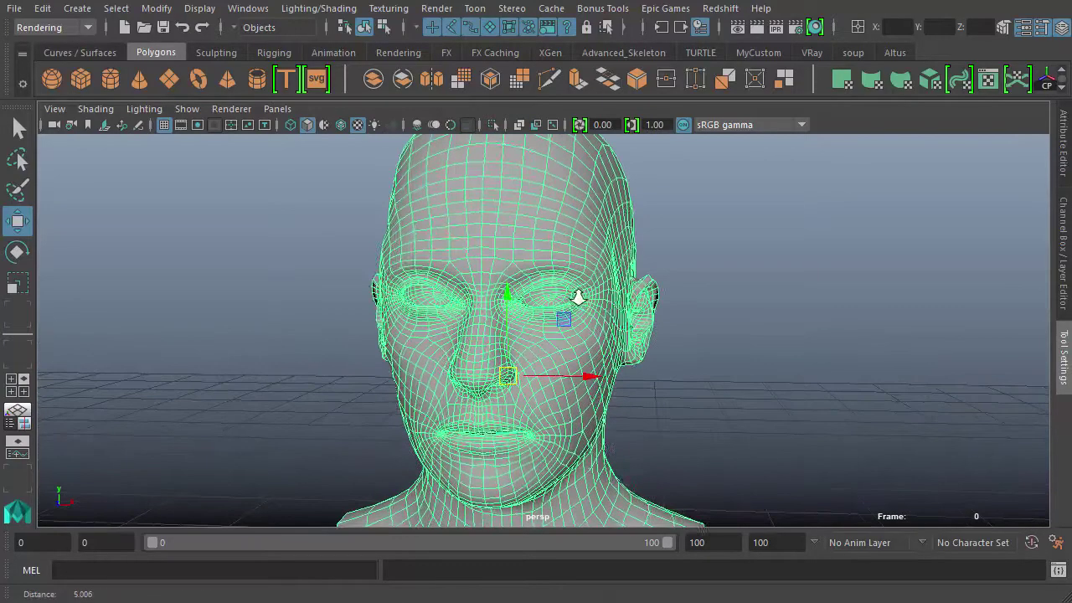
{"action": "left_click_drag", "start_coordinate": [510, 293], "coordinate": [532, 368], "text": "alt"}
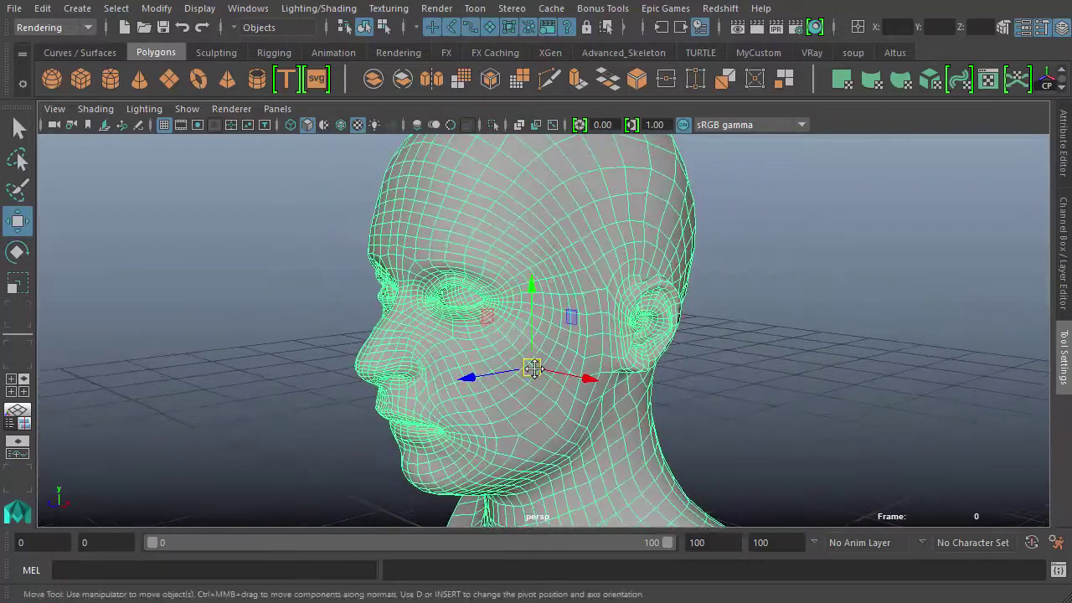
{"action": "left_click", "coordinate": [1065, 365]}
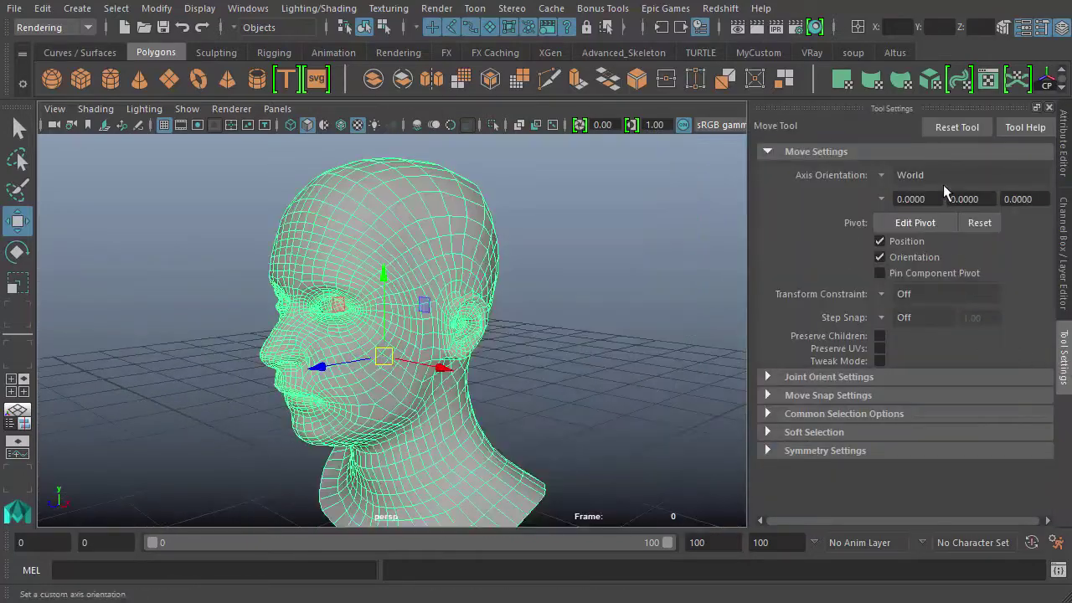
Step: Rotate the head freely to about 27.5°, 18° and -25.1° in X, Y and Z, and return to the Move tool
{"action": "left_click_drag", "start_coordinate": [394, 356], "coordinate": [486, 361], "text": "alt"}
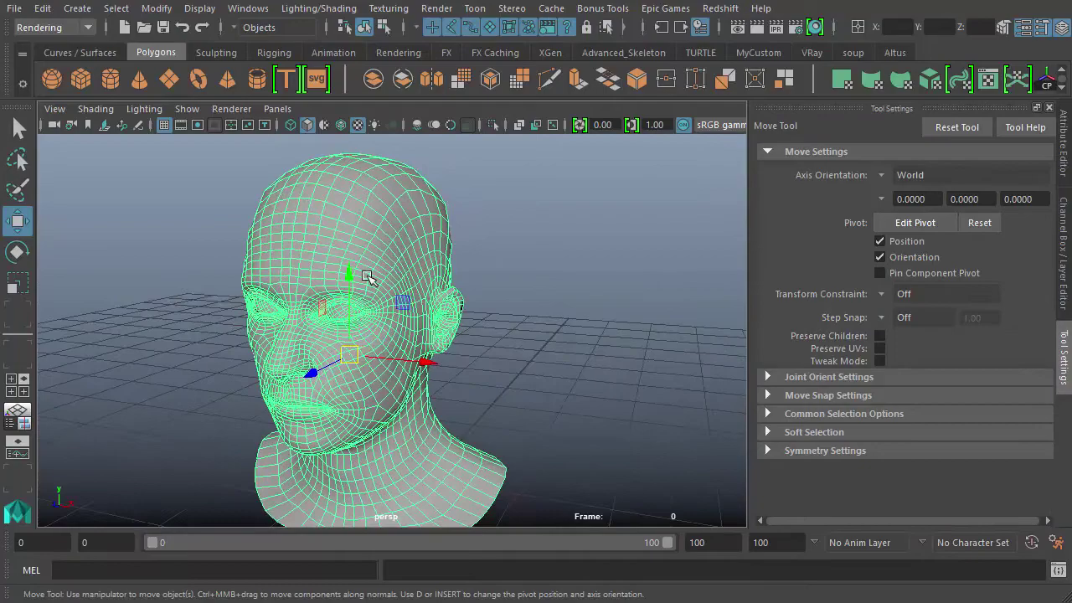
{"action": "left_click_drag", "start_coordinate": [387, 323], "coordinate": [495, 366], "text": "alt"}
{"action": "left_click_drag", "start_coordinate": [431, 371], "coordinate": [422, 366], "text": "alt"}
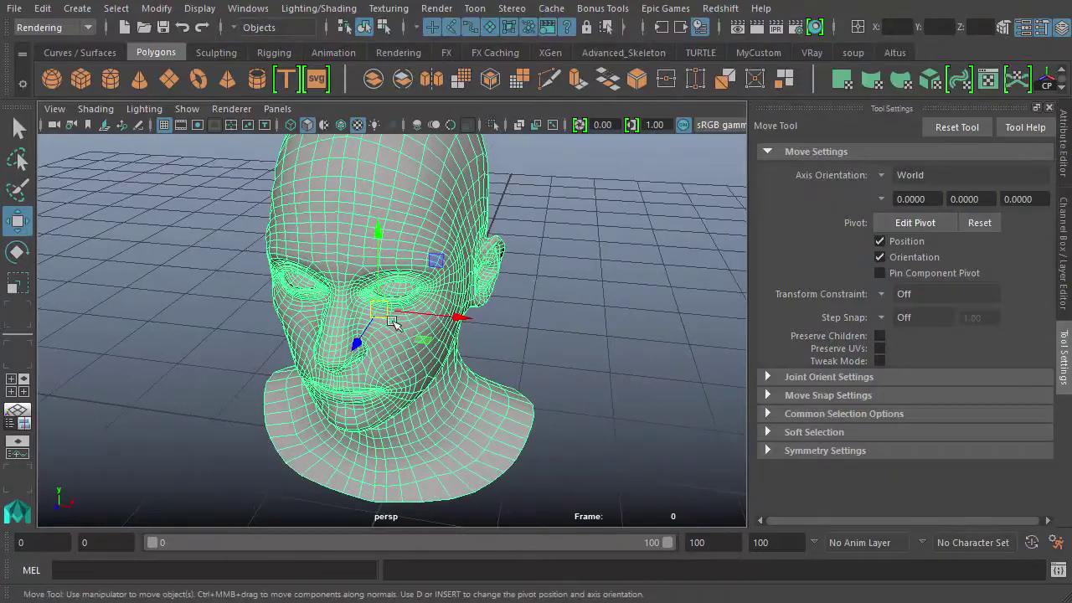
{"action": "left_click_drag", "start_coordinate": [392, 323], "coordinate": [481, 358], "text": "alt"}
{"action": "key", "text": "e"}
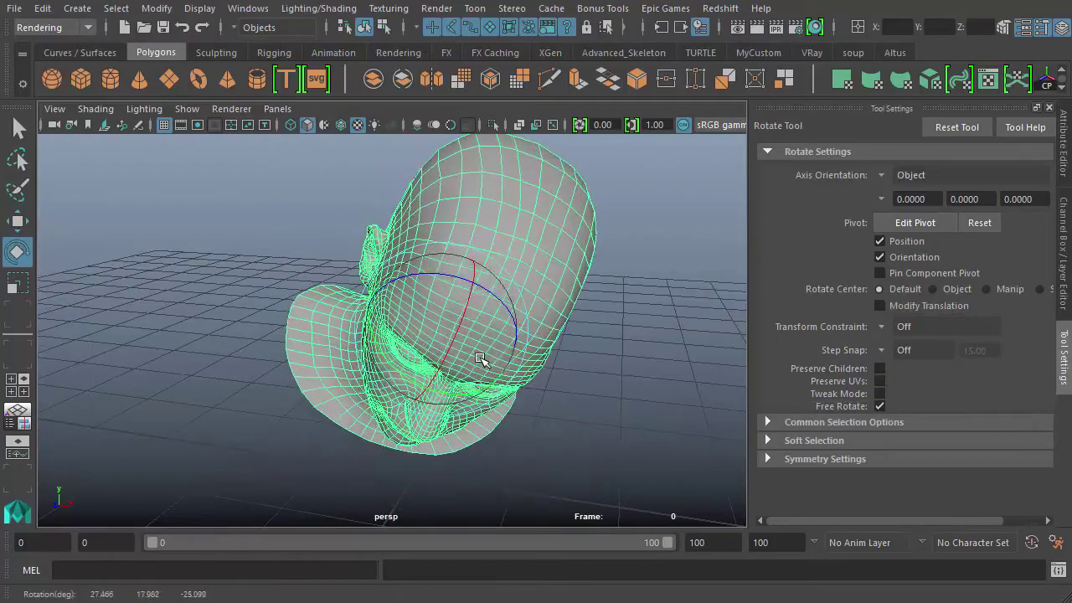
{"action": "left_click_drag", "start_coordinate": [406, 379], "coordinate": [428, 371], "text": "alt"}
{"action": "key", "text": "w"}
{"action": "left_click_drag", "start_coordinate": [495, 359], "coordinate": [380, 331], "text": "alt"}
{"action": "left_click_drag", "start_coordinate": [437, 354], "coordinate": [417, 345], "text": "alt"}
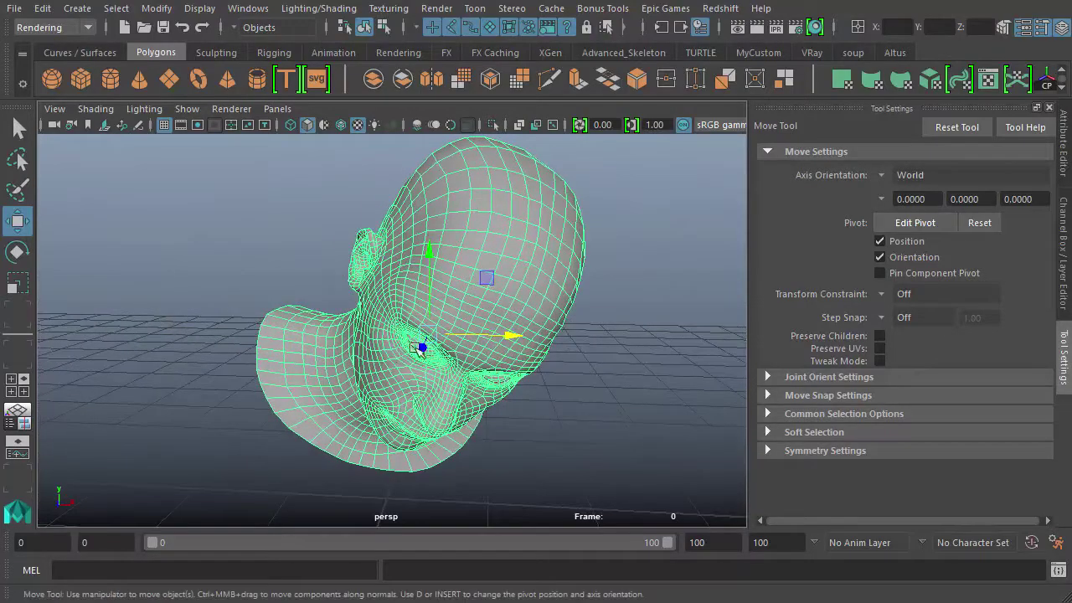
{"action": "left_click_drag", "start_coordinate": [429, 285], "coordinate": [519, 318], "text": "alt"}
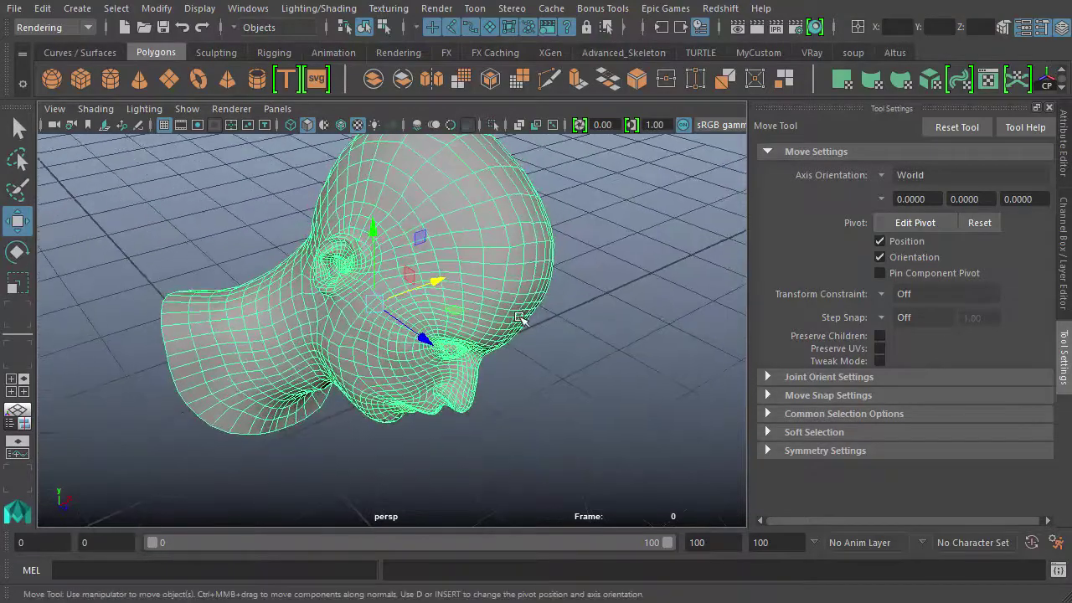
Step: Set the Move tool's axis orientation to Object and move the tilted head slightly along its own X axis
{"action": "left_click", "coordinate": [888, 178]}
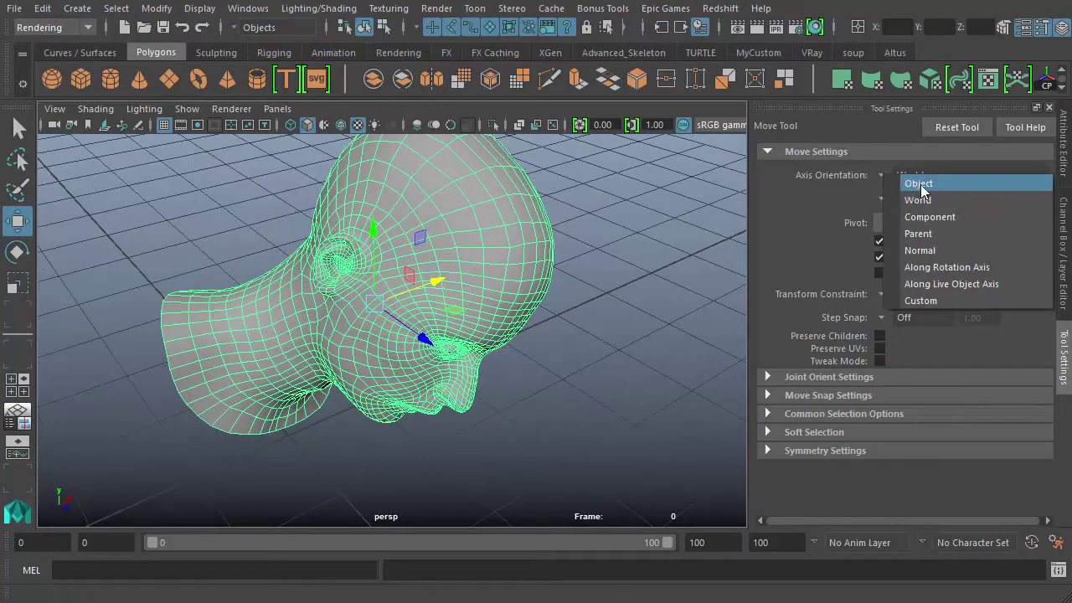
{"action": "left_click", "coordinate": [913, 181]}
{"action": "left_click_drag", "start_coordinate": [527, 374], "coordinate": [360, 383], "text": "alt"}
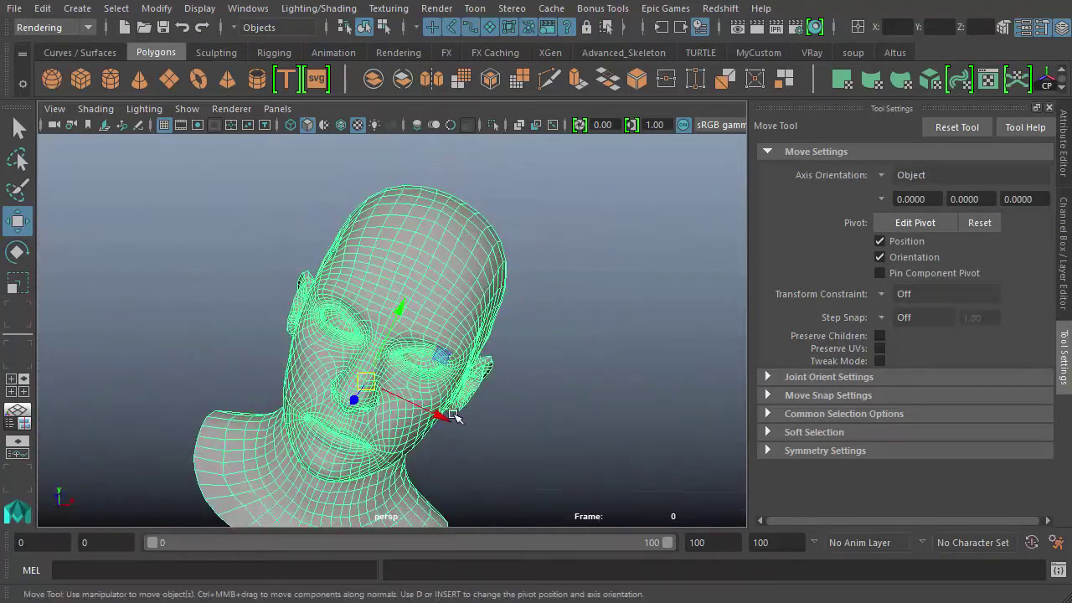
{"action": "mouse_move", "coordinate": [449, 416]}
{"action": "left_mouse_down"}
{"action": "mouse_move", "coordinate": [500, 441]}
{"action": "mouse_move", "coordinate": [395, 412]}
{"action": "mouse_move", "coordinate": [434, 413]}
{"action": "left_mouse_up"}
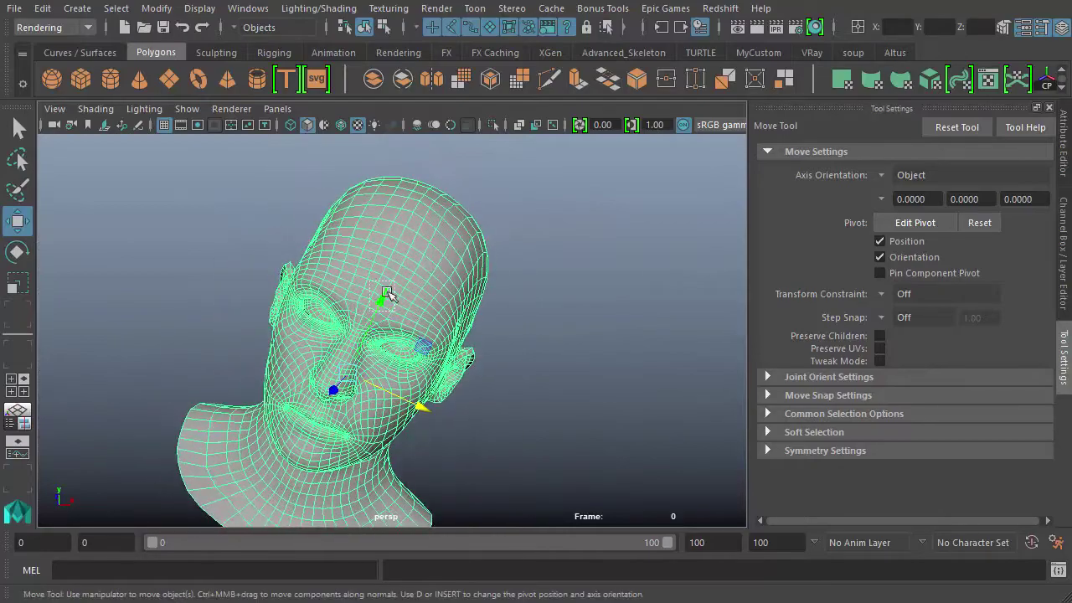
{"action": "left_click_drag", "start_coordinate": [379, 307], "coordinate": [502, 386], "text": "alt"}
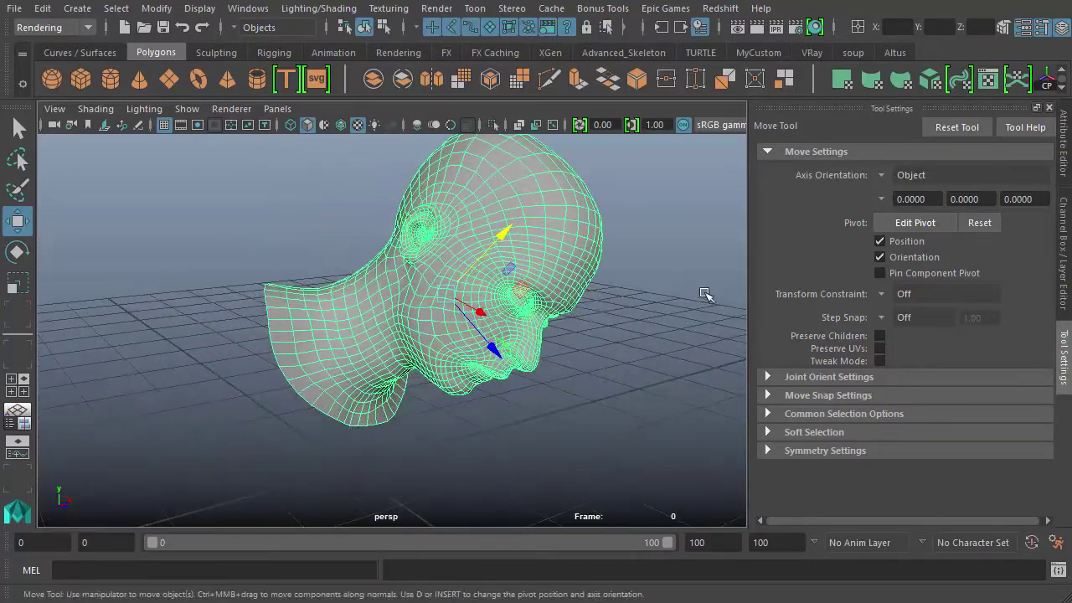
Step: Set the Move tool's axis orientation to Component for the tilted head
{"action": "left_click", "coordinate": [881, 175]}
{"action": "left_click", "coordinate": [909, 217]}
{"action": "left_click_drag", "start_coordinate": [562, 286], "coordinate": [687, 277], "text": "alt"}
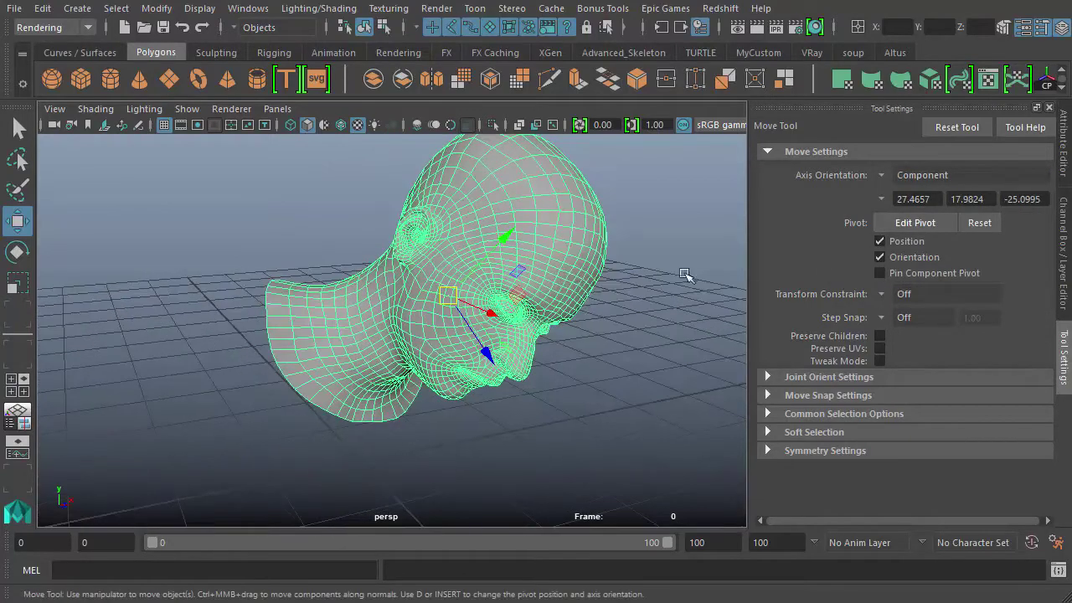
Step: Reset the head's Rotate X, Y, Z and Translate X, Y, Z values to 0
{"action": "left_click", "coordinate": [1065, 296]}
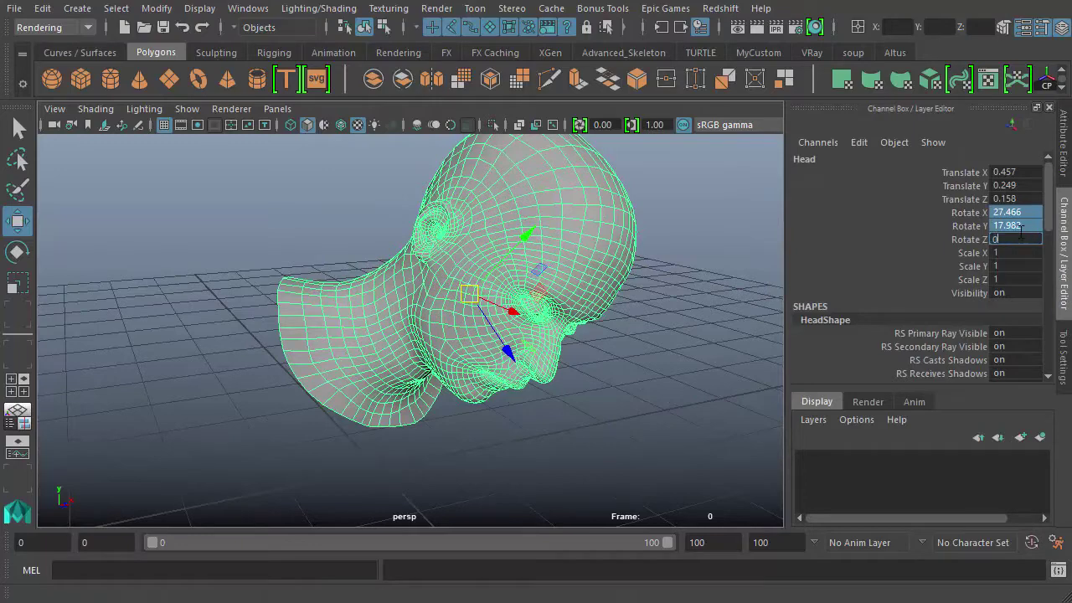
{"action": "key", "text": "Return"}
{"action": "left_click_drag", "start_coordinate": [1013, 172], "coordinate": [1010, 200]}
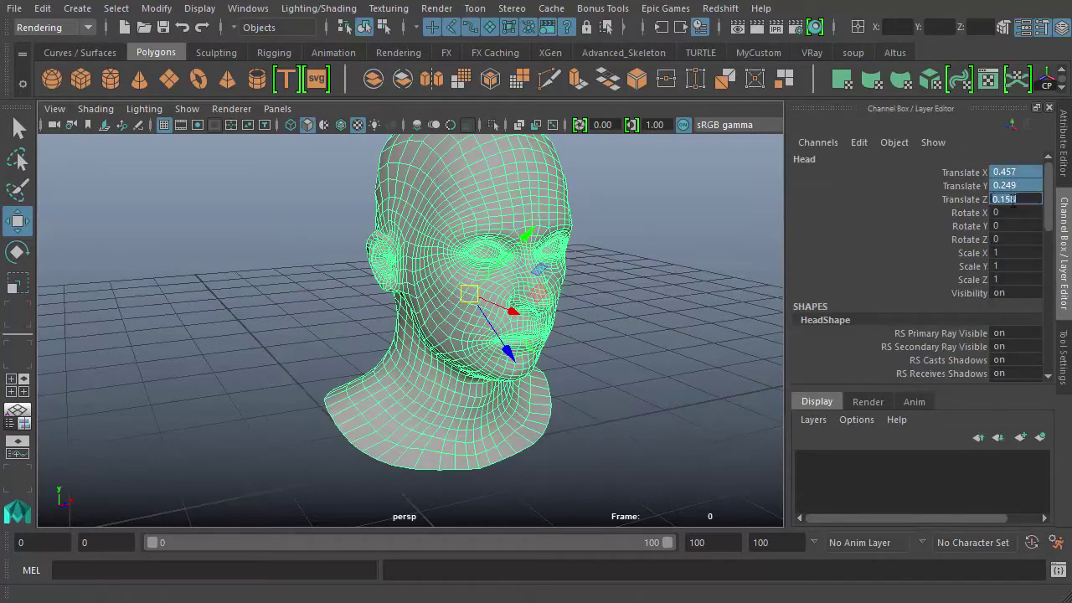
{"action": "type", "text": "0"}
{"action": "key", "text": "Return"}
{"action": "left_click_drag", "start_coordinate": [734, 301], "coordinate": [767, 266], "text": "alt"}
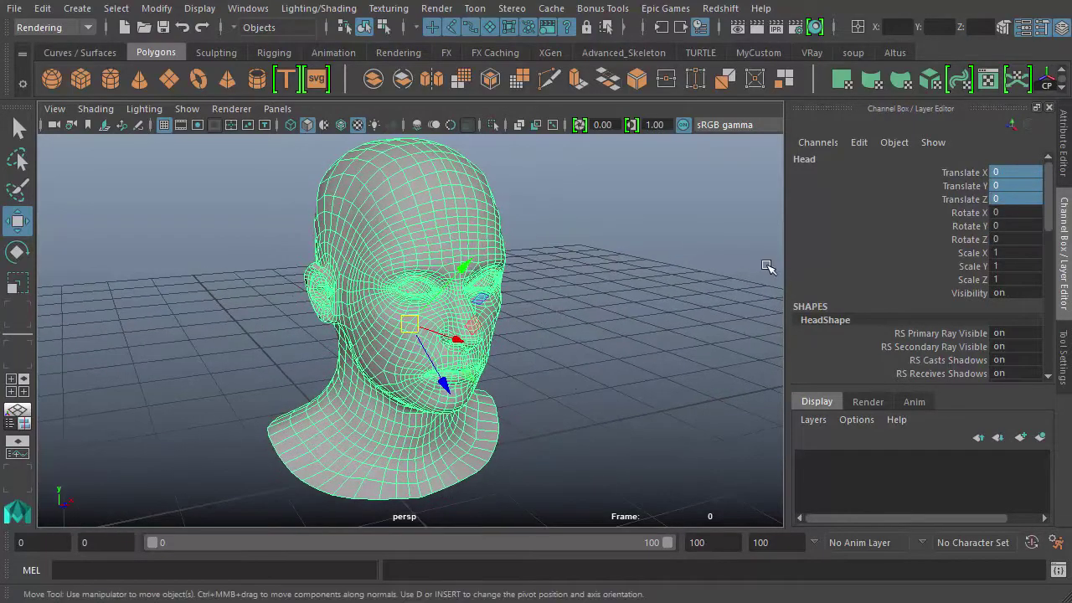
Step: Switch the head to face selection, select a face beside the nose bridge and display the Move tool settings
{"action": "right_click_drag", "start_coordinate": [396, 219], "coordinate": [535, 293], "text": "alt"}
{"action": "right_click_drag", "start_coordinate": [518, 258], "coordinate": [519, 296]}
{"action": "left_click", "coordinate": [520, 264]}
{"action": "scroll", "coordinate": [520, 263], "scroll_direction": "up", "scroll_amount": 3}
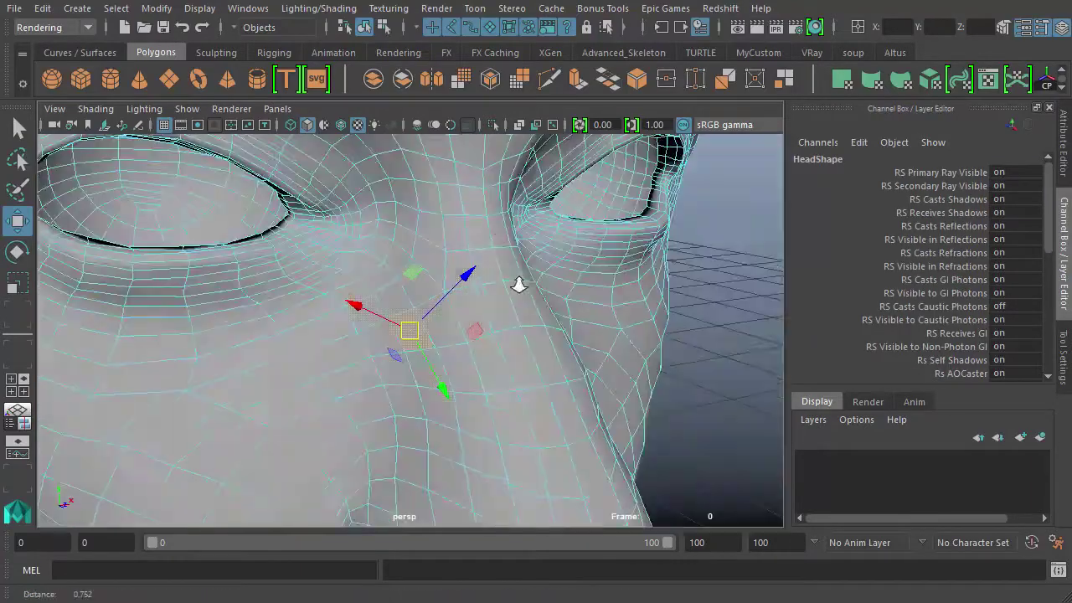
{"action": "mouse_move", "coordinate": [409, 318]}
{"action": "left_mouse_down", "text": "alt"}
{"action": "mouse_move", "coordinate": [402, 280]}
{"action": "mouse_move", "coordinate": [357, 290]}
{"action": "mouse_move", "coordinate": [390, 317]}
{"action": "mouse_move", "coordinate": [511, 315]}
{"action": "mouse_move", "coordinate": [488, 292]}
{"action": "mouse_move", "coordinate": [497, 306]}
{"action": "mouse_move", "coordinate": [474, 297]}
{"action": "mouse_move", "coordinate": [406, 304]}
{"action": "left_mouse_up", "text": "alt"}
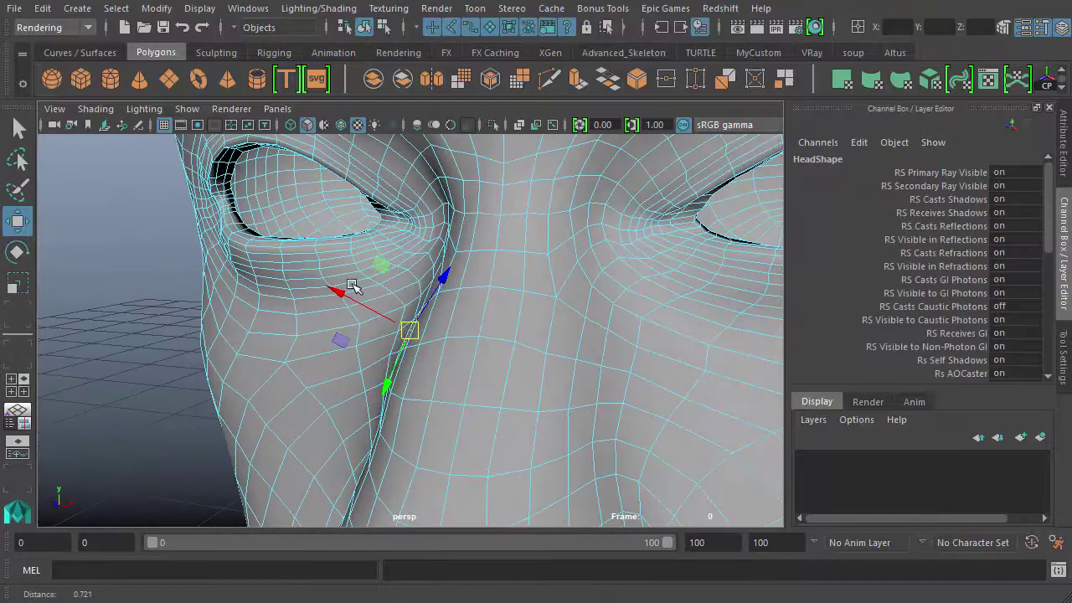
{"action": "left_click", "coordinate": [1064, 360]}
Step: Try moving the selected nose face along its component X axis and undo the move
{"action": "left_click_drag", "start_coordinate": [335, 296], "coordinate": [314, 281]}
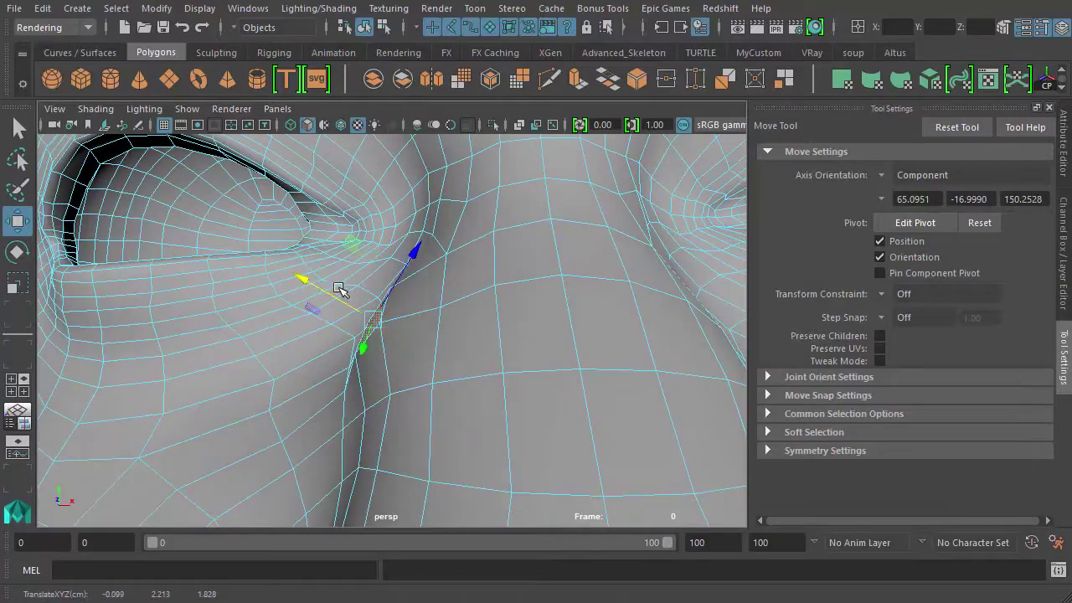
{"action": "key", "text": "ctrl+z"}
{"action": "left_click_drag", "start_coordinate": [411, 325], "coordinate": [469, 336], "text": "alt"}
Step: Switch the axis orientation to Object and then to World to compare the manipulator on the selected face
{"action": "left_click", "coordinate": [881, 178]}
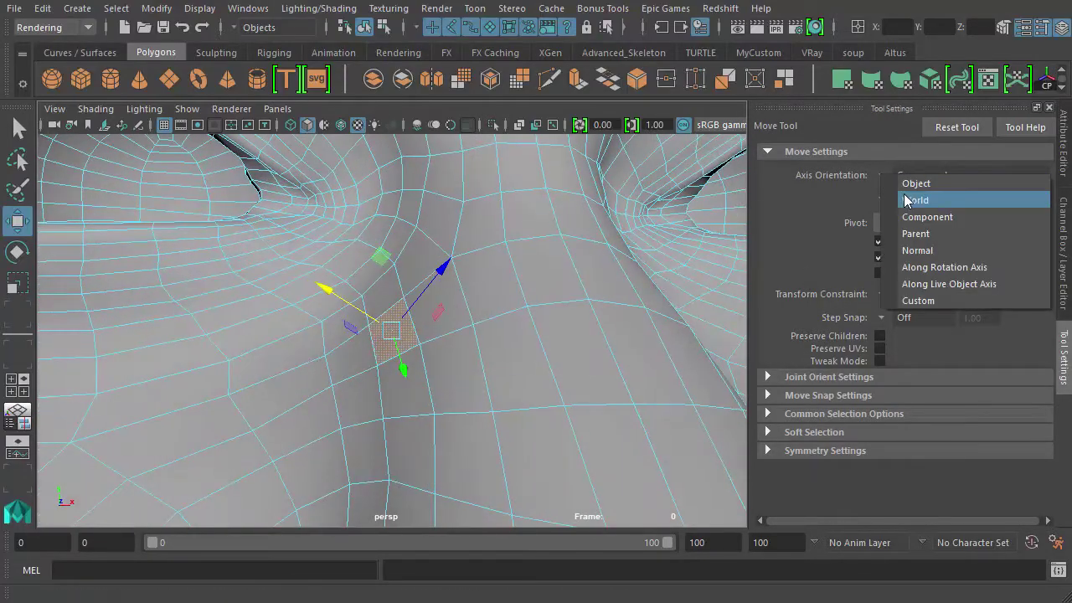
{"action": "left_click", "coordinate": [904, 179]}
{"action": "left_click_drag", "start_coordinate": [586, 276], "coordinate": [419, 335], "text": "alt"}
{"action": "left_click", "coordinate": [882, 177]}
{"action": "left_click", "coordinate": [910, 204]}
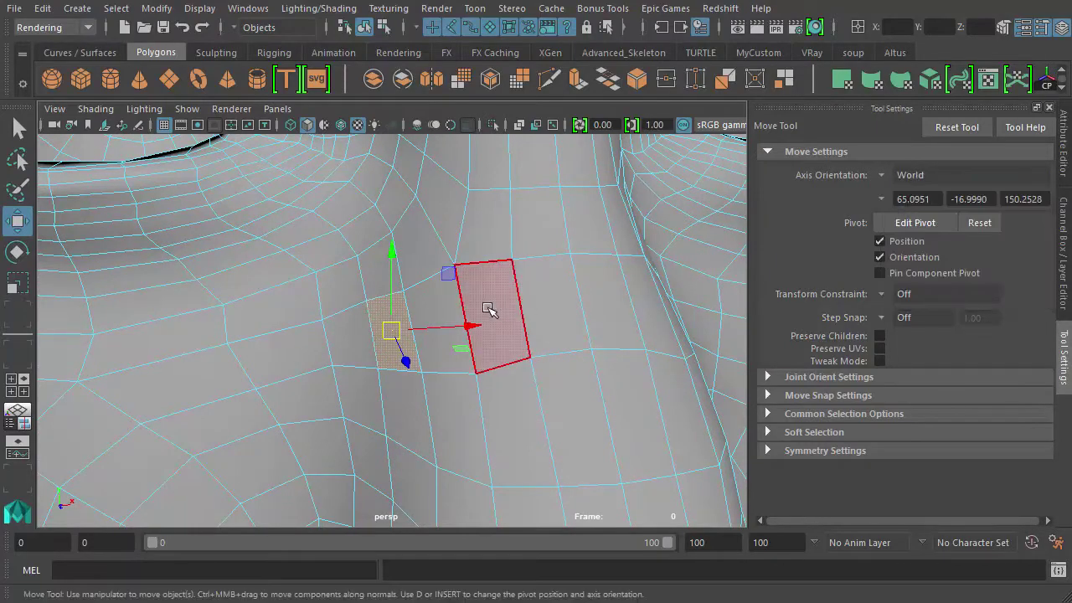
{"action": "left_click_drag", "start_coordinate": [491, 309], "coordinate": [484, 281], "text": "alt"}
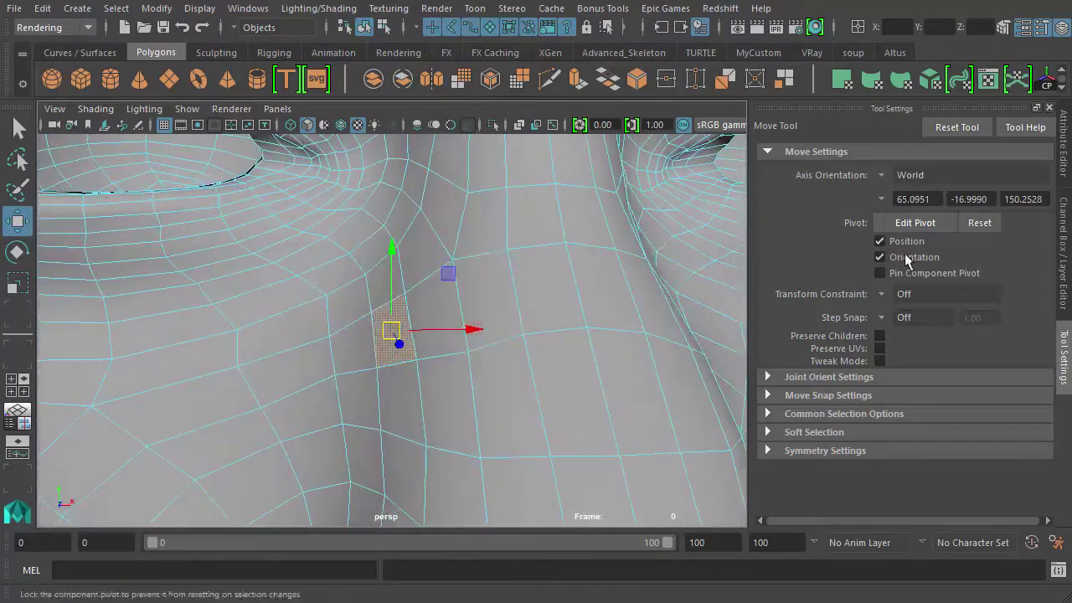
Step: Set the axis orientation to Component, switch to vertex selection and select a vertex on the side of the nose bridge
{"action": "left_click", "coordinate": [887, 178]}
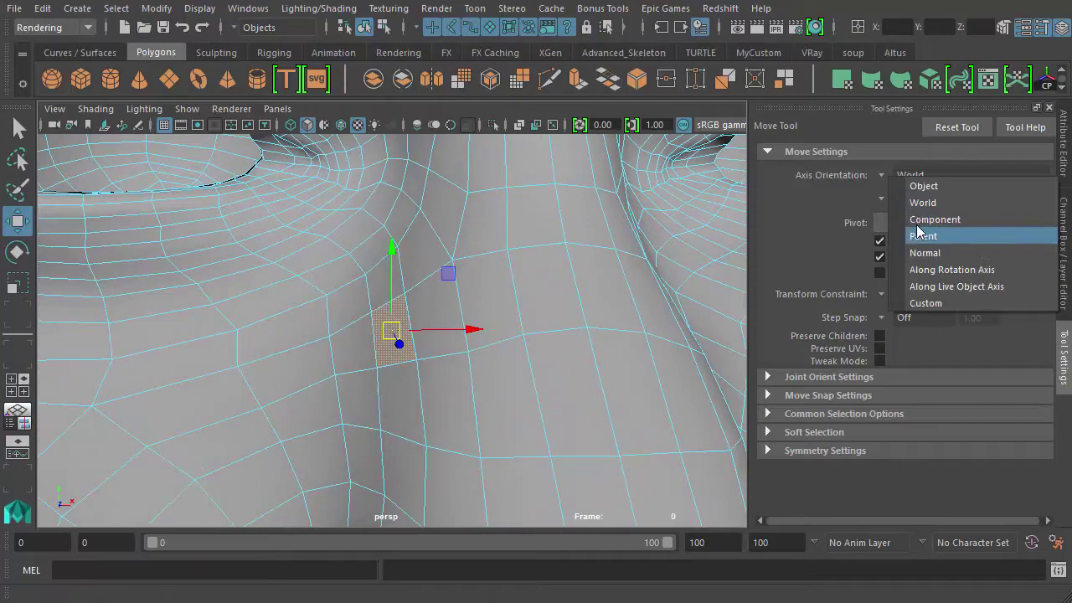
{"action": "left_click", "coordinate": [930, 219]}
{"action": "right_click", "coordinate": [484, 303]}
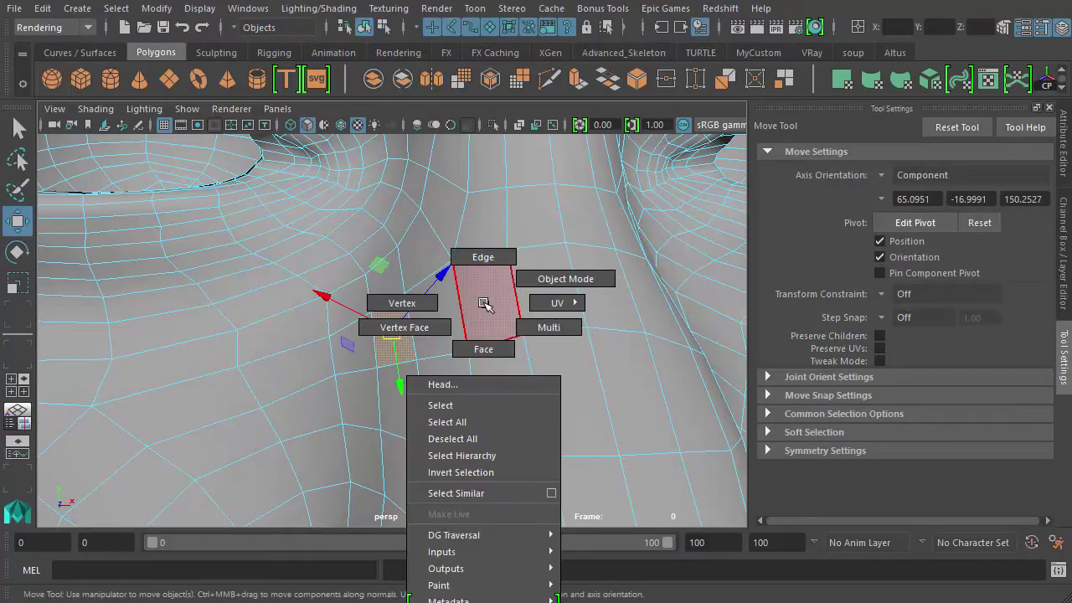
{"action": "right_click_drag", "start_coordinate": [484, 303], "coordinate": [402, 310]}
{"action": "left_click", "coordinate": [469, 352]}
{"action": "left_click_drag", "start_coordinate": [555, 362], "coordinate": [524, 360], "text": "alt"}
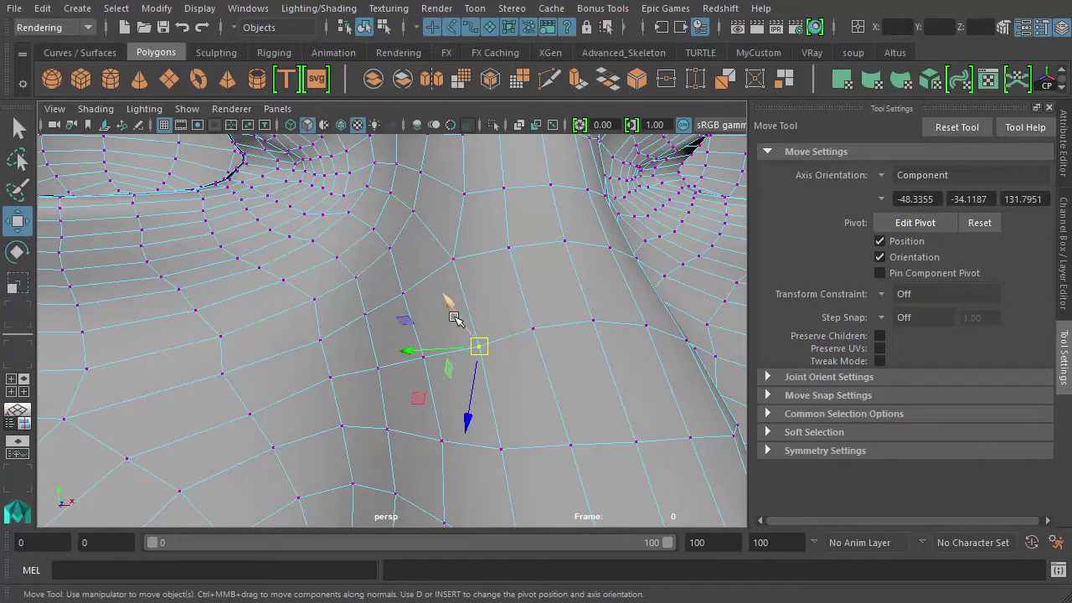
Step: Switch to edge selection and select an edge on the nose bridge to check its component axes
{"action": "right_click_drag", "start_coordinate": [510, 337], "coordinate": [510, 308]}
{"action": "left_click", "coordinate": [508, 337]}
{"action": "left_click_drag", "start_coordinate": [512, 339], "coordinate": [548, 346], "text": "alt"}
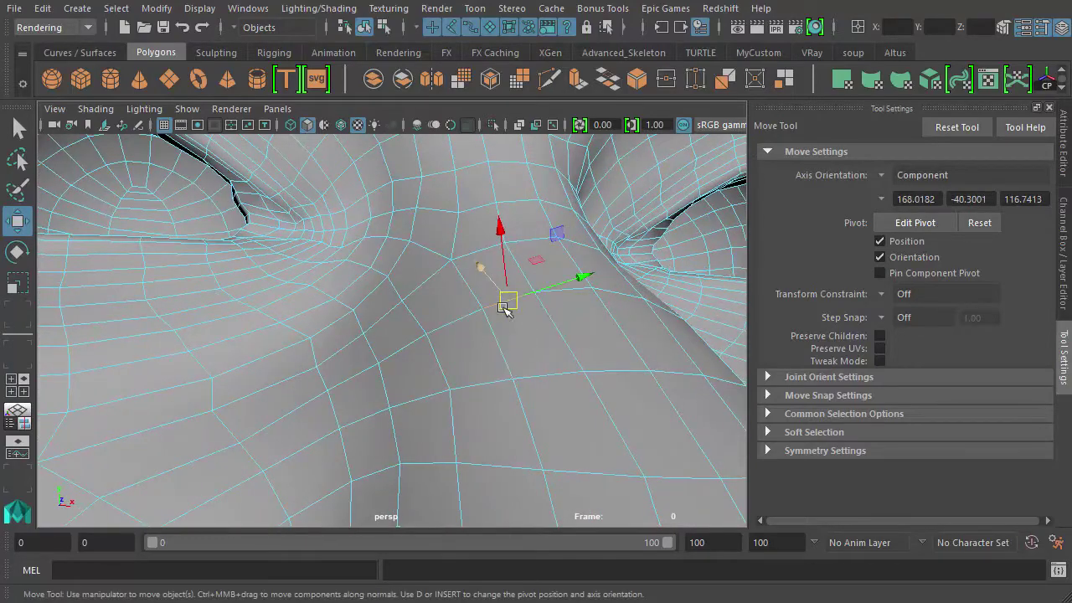
{"action": "mouse_move", "coordinate": [508, 301]}
{"action": "left_mouse_down", "text": "alt"}
{"action": "mouse_move", "coordinate": [500, 316]}
{"action": "mouse_move", "coordinate": [497, 308]}
{"action": "left_mouse_up", "text": "alt"}
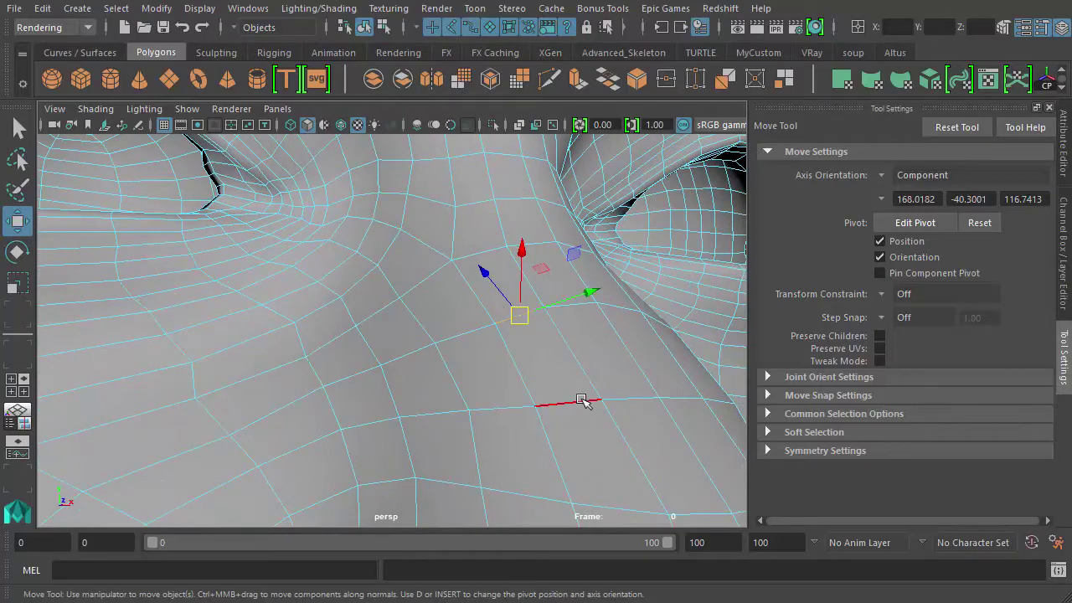
Step: Set the axis orientation to Parent and return the head to object mode
{"action": "left_click", "coordinate": [882, 174]}
{"action": "left_click", "coordinate": [946, 235]}
{"action": "right_click_drag", "start_coordinate": [488, 201], "coordinate": [537, 177]}
{"action": "right_click_drag", "start_coordinate": [538, 179], "coordinate": [391, 213], "text": "alt"}
{"action": "middle_click_drag", "start_coordinate": [371, 298], "coordinate": [431, 245], "text": "alt"}
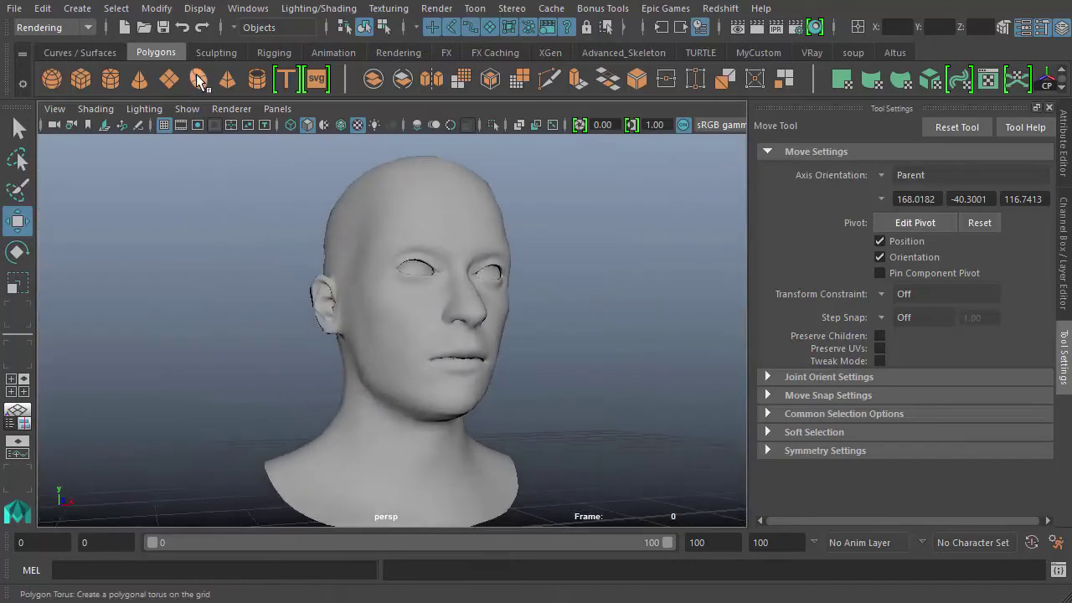
Step: Create a polygon torus, rotate it upright and move it along X beside the head
{"action": "left_click", "coordinate": [199, 80]}
{"action": "left_click_drag", "start_coordinate": [516, 338], "coordinate": [467, 401], "text": "alt"}
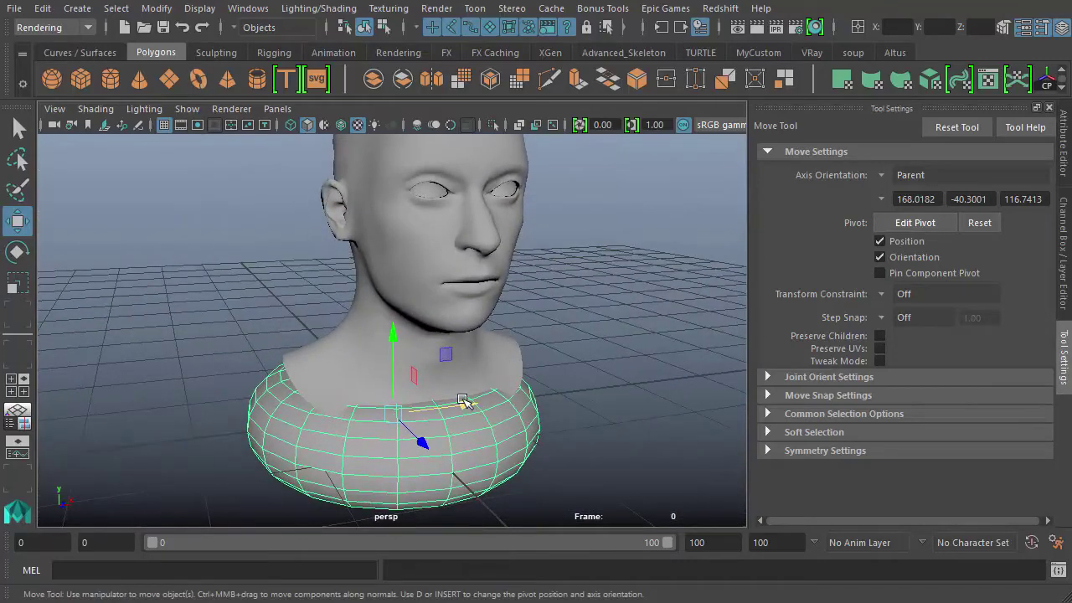
{"action": "key", "text": "e"}
{"action": "left_click_drag", "start_coordinate": [371, 388], "coordinate": [394, 452]}
{"action": "key", "text": "w"}
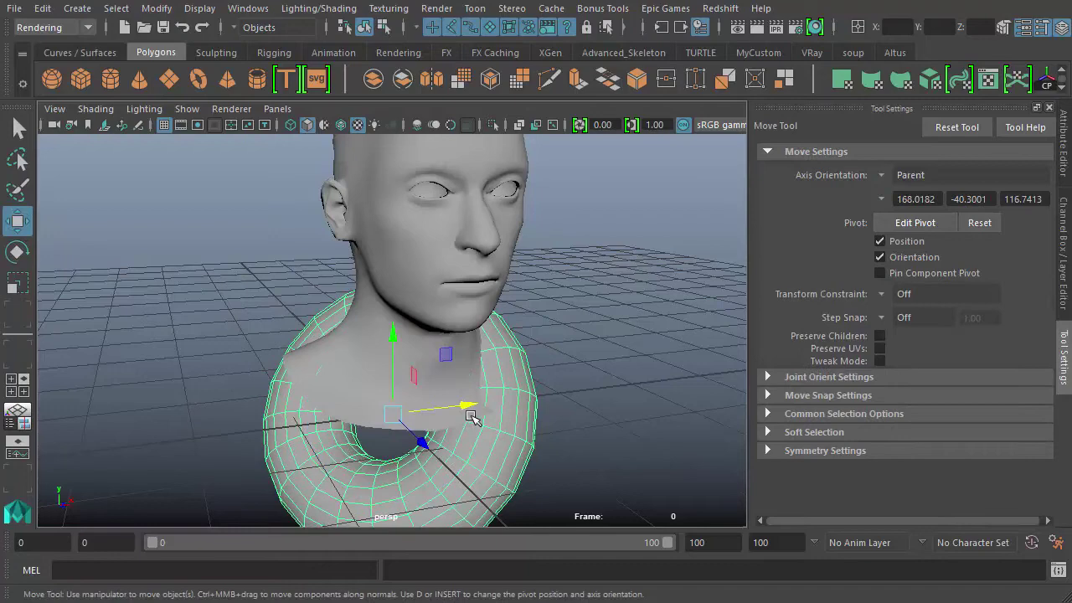
{"action": "left_click_drag", "start_coordinate": [473, 418], "coordinate": [408, 329]}
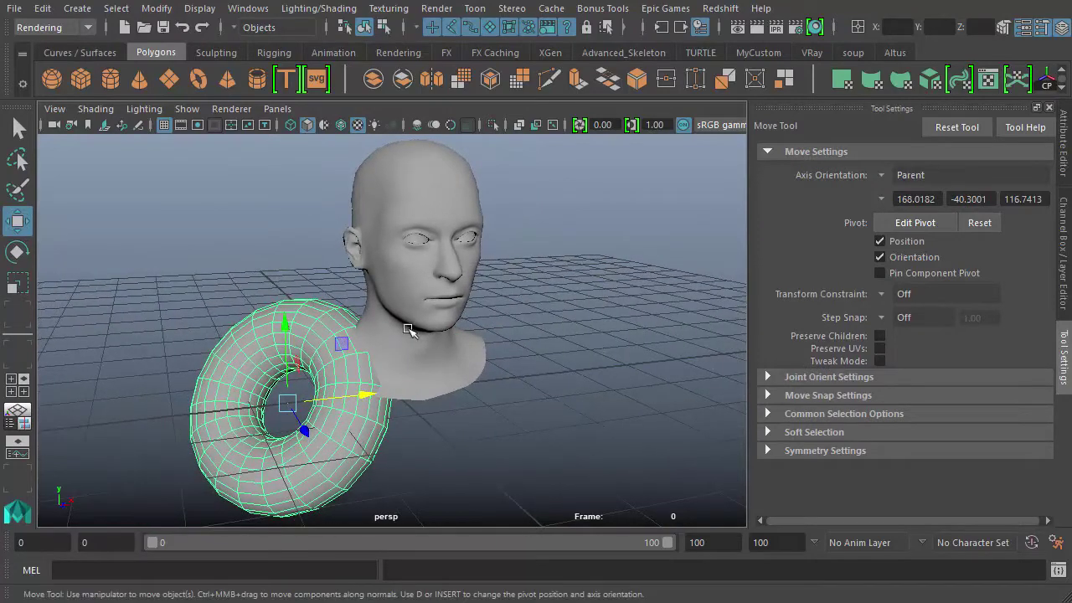
Step: Parent the head to the torus
{"action": "left_click", "coordinate": [430, 272]}
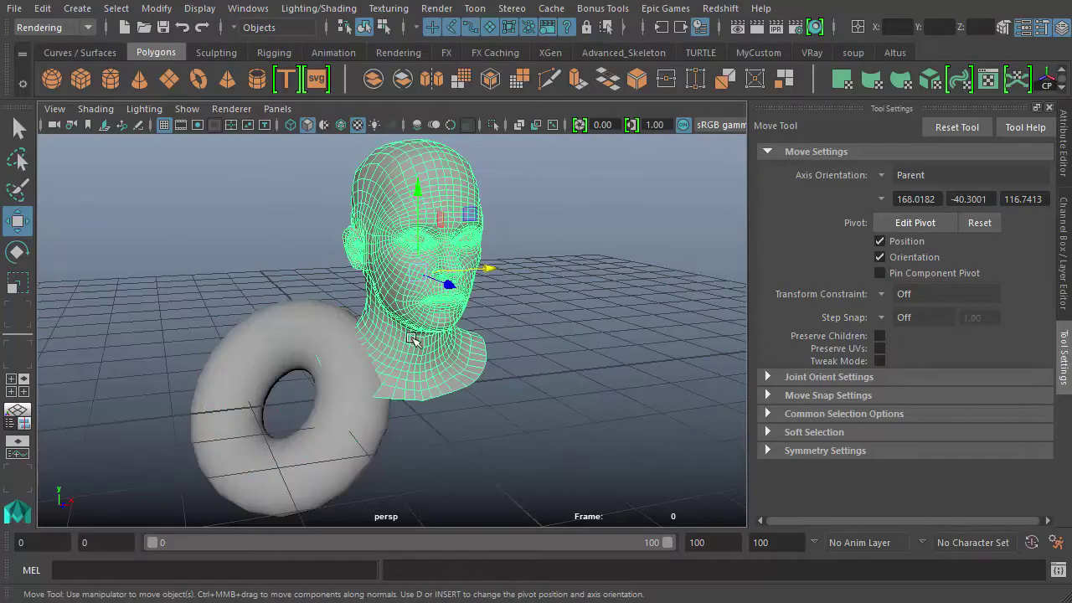
{"action": "left_click", "coordinate": [297, 385]}
{"action": "key", "text": "p"}
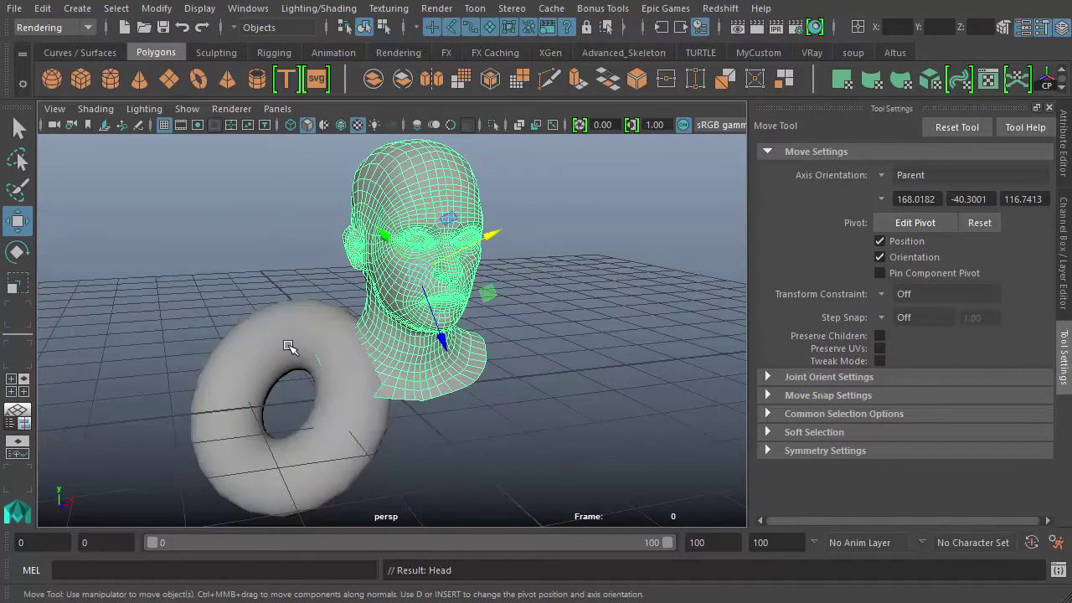
Step: Select the parent torus to examine its axes under the Parent orientation
{"action": "mouse_move", "coordinate": [414, 254]}
{"action": "left_mouse_down", "text": "alt"}
{"action": "mouse_move", "coordinate": [354, 242]}
{"action": "mouse_move", "coordinate": [414, 259]}
{"action": "left_mouse_up", "text": "alt"}
{"action": "right_click_drag", "start_coordinate": [300, 290], "coordinate": [323, 291], "text": "alt"}
{"action": "left_click_drag", "start_coordinate": [311, 361], "coordinate": [333, 358], "text": "alt"}
{"action": "left_click", "coordinate": [241, 339]}
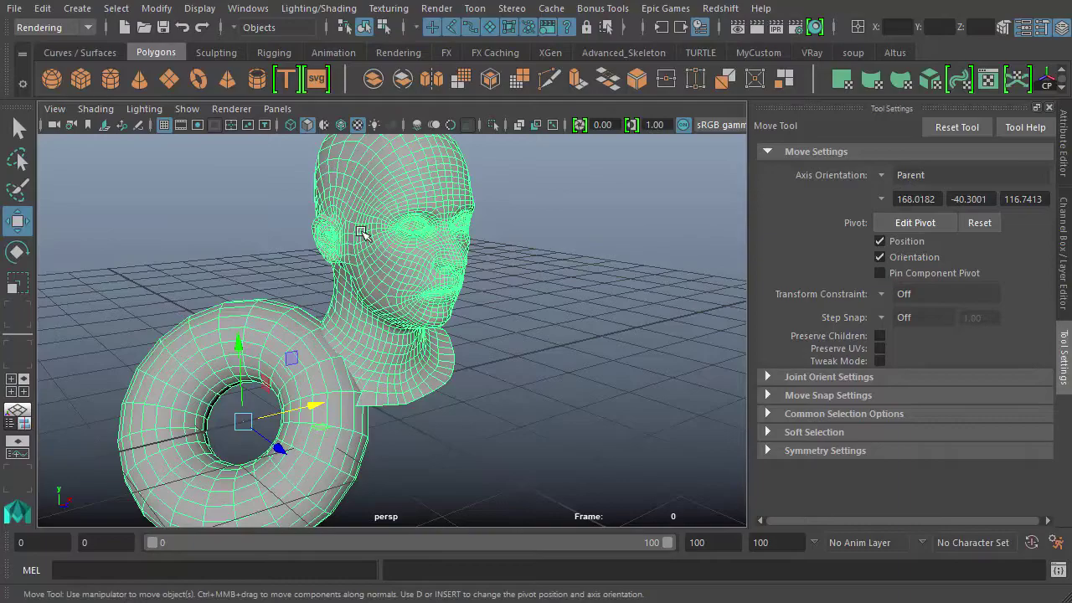
{"action": "key", "text": "f"}
Step: Compare the head's axes under the Object and World orientations, and set the axis orientation back to Parent
{"action": "left_click", "coordinate": [885, 178]}
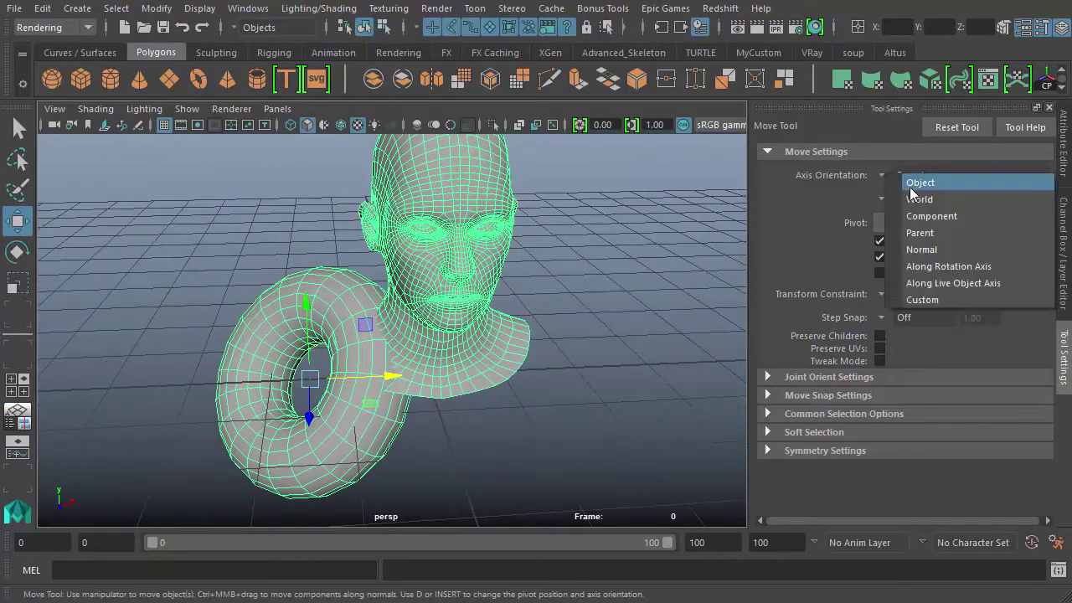
{"action": "left_click", "coordinate": [885, 177]}
{"action": "mouse_move", "coordinate": [459, 312]}
{"action": "left_mouse_down", "text": "alt"}
{"action": "mouse_move", "coordinate": [456, 273]}
{"action": "mouse_move", "coordinate": [467, 308]}
{"action": "mouse_move", "coordinate": [444, 303]}
{"action": "left_mouse_up", "text": "alt"}
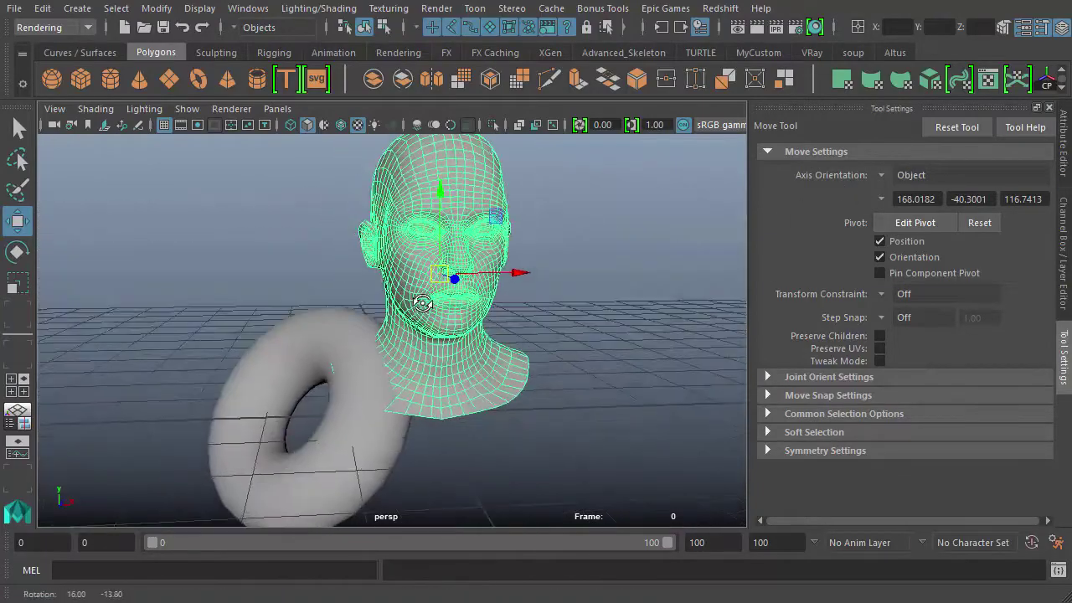
{"action": "left_click", "coordinate": [888, 177]}
{"action": "left_click", "coordinate": [918, 201]}
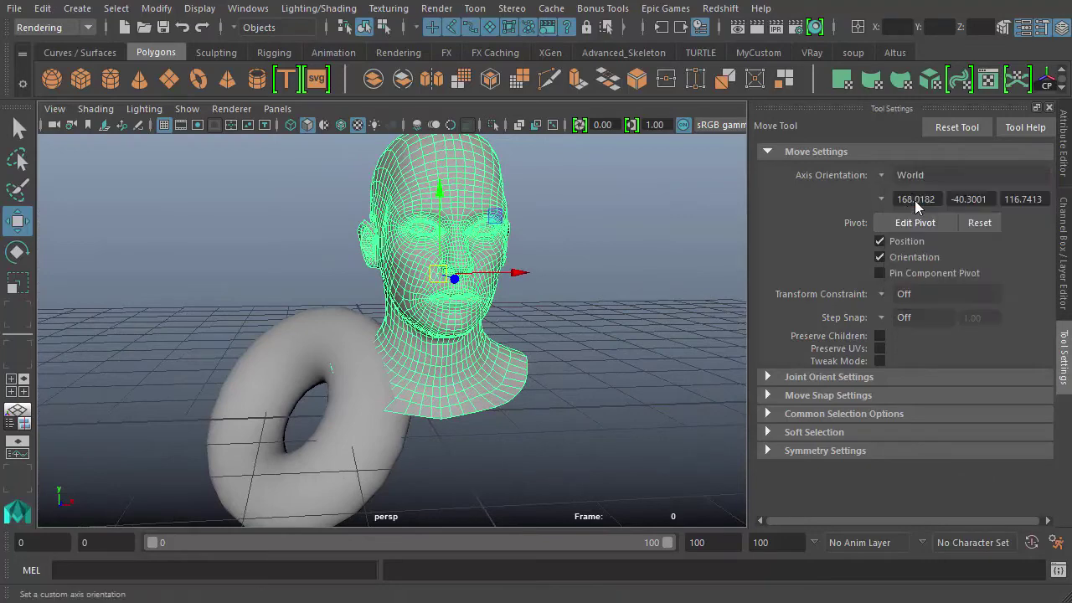
{"action": "left_click", "coordinate": [891, 180]}
{"action": "left_click", "coordinate": [913, 230]}
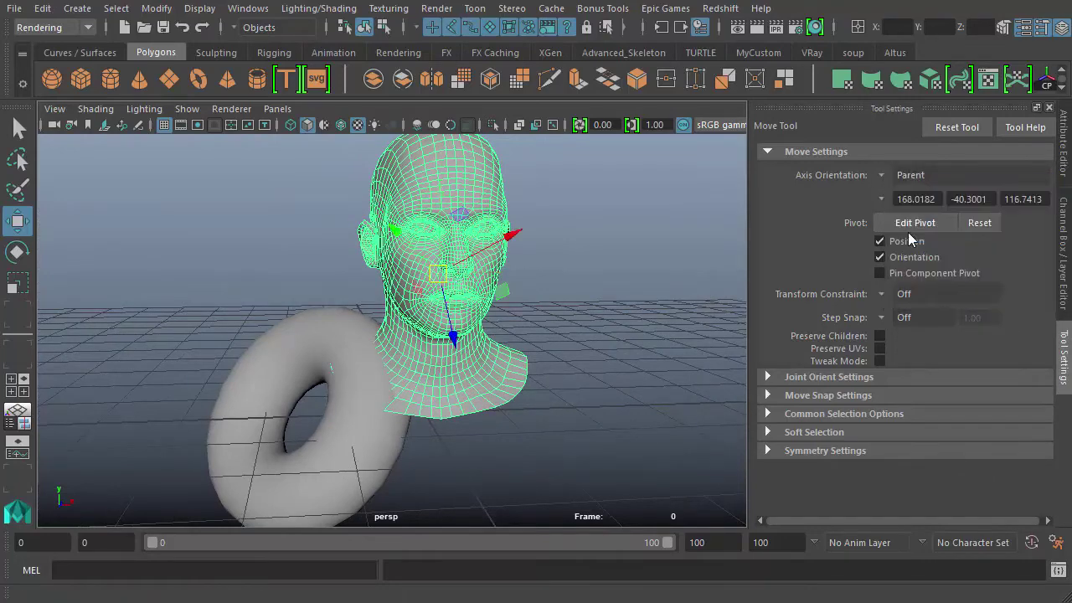
Step: Reselect the torus to compare its axis directions with the parented head's
{"action": "left_click_drag", "start_coordinate": [486, 298], "coordinate": [544, 297], "text": "alt"}
{"action": "left_click", "coordinate": [883, 176]}
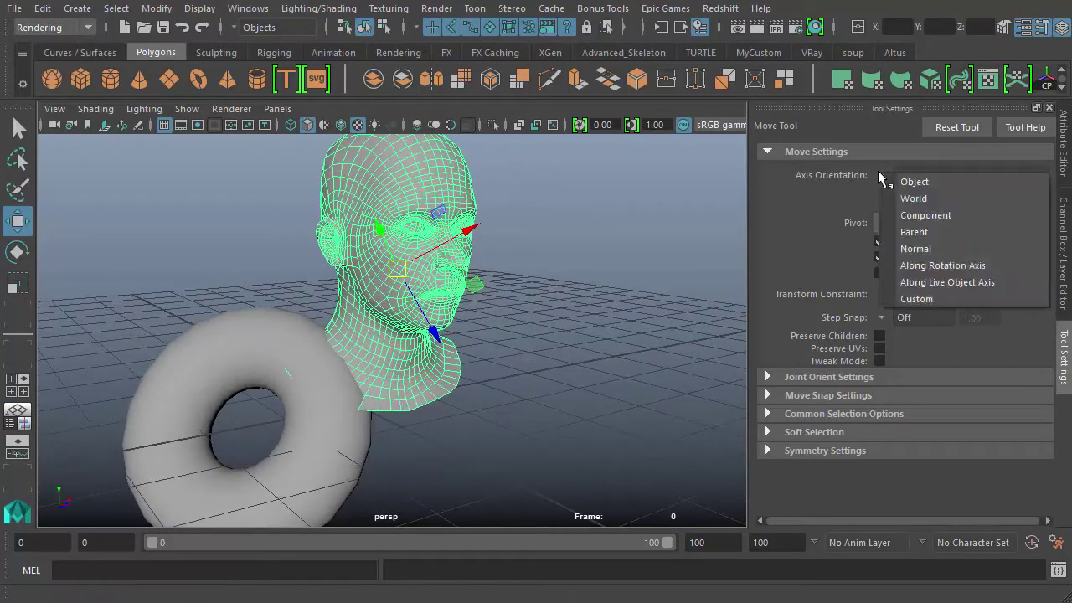
{"action": "left_click", "coordinate": [231, 338]}
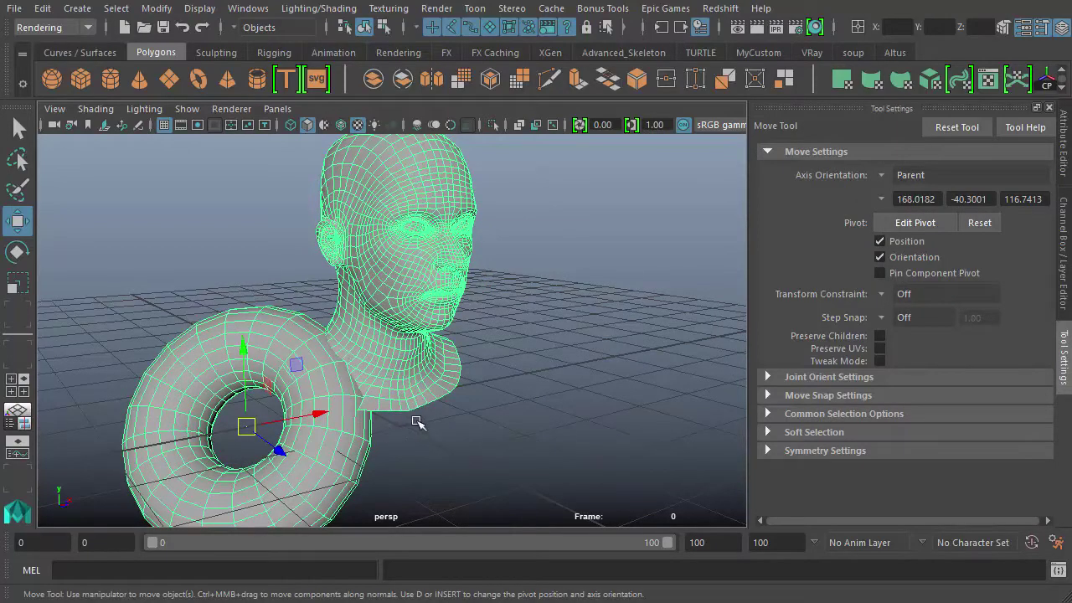
Step: Unparent the head from the torus and delete the torus
{"action": "left_click", "coordinate": [410, 351]}
{"action": "key", "text": "shift+p"}
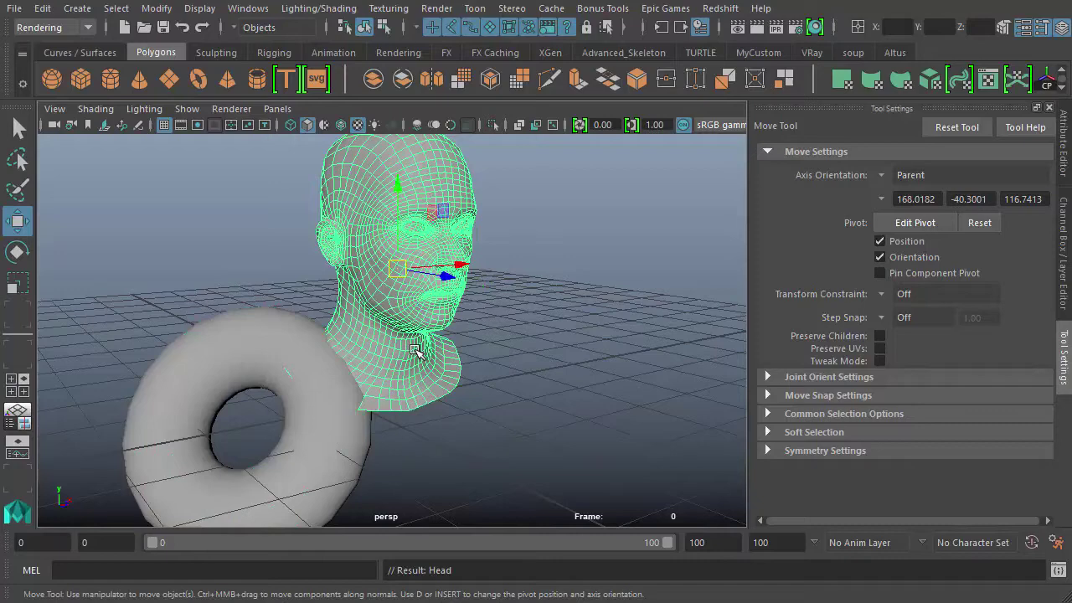
{"action": "left_click", "coordinate": [233, 394]}
{"action": "key", "text": "Delete"}
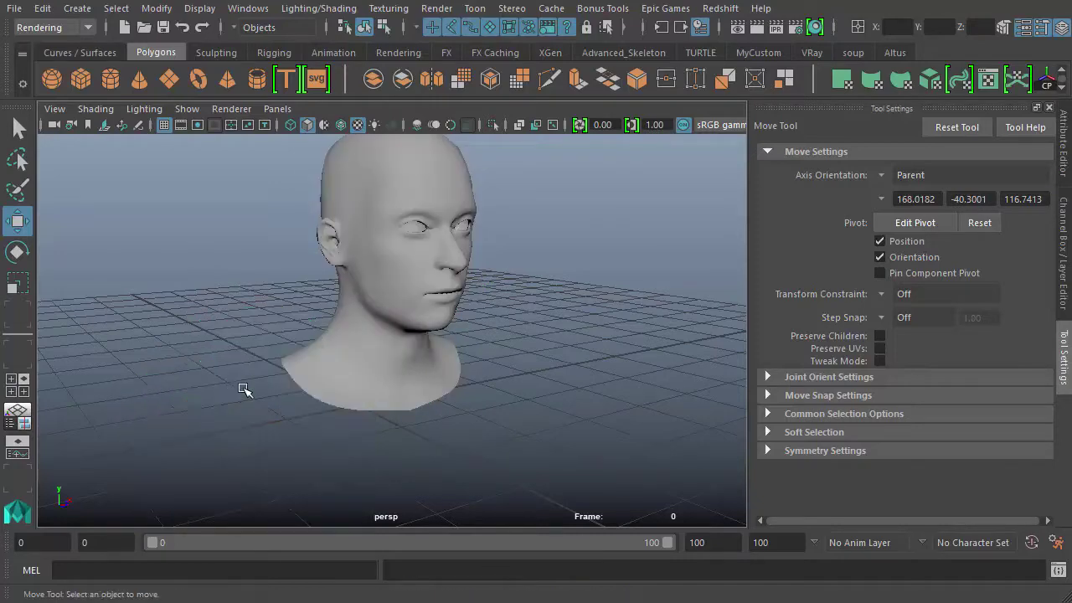
Step: Set the Move tool's axis orientation to Normal and select the head
{"action": "middle_click_drag", "start_coordinate": [478, 312], "coordinate": [453, 352], "text": "alt"}
{"action": "left_click", "coordinate": [885, 176]}
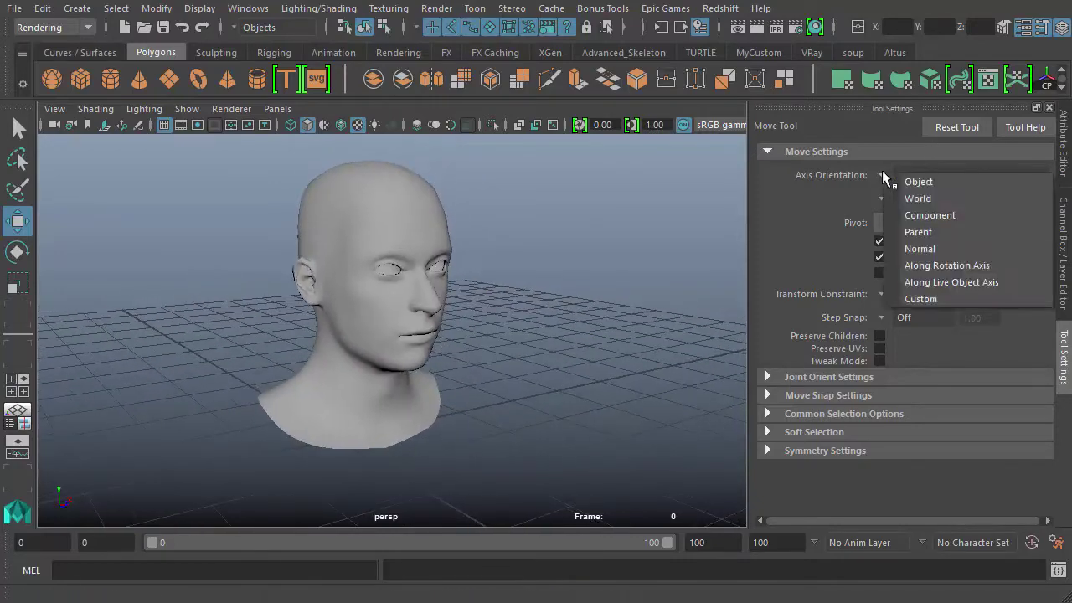
{"action": "left_click", "coordinate": [912, 243]}
{"action": "middle_click_drag", "start_coordinate": [436, 217], "coordinate": [436, 245], "text": "alt"}
{"action": "right_click_drag", "start_coordinate": [376, 272], "coordinate": [433, 299], "text": "alt"}
{"action": "left_click", "coordinate": [429, 299]}
Step: Switch to component selection around the head's eye and try the Normal move there
{"action": "left_click_drag", "start_coordinate": [407, 299], "coordinate": [361, 300], "text": "alt"}
{"action": "right_click_drag", "start_coordinate": [390, 294], "coordinate": [564, 296], "text": "alt"}
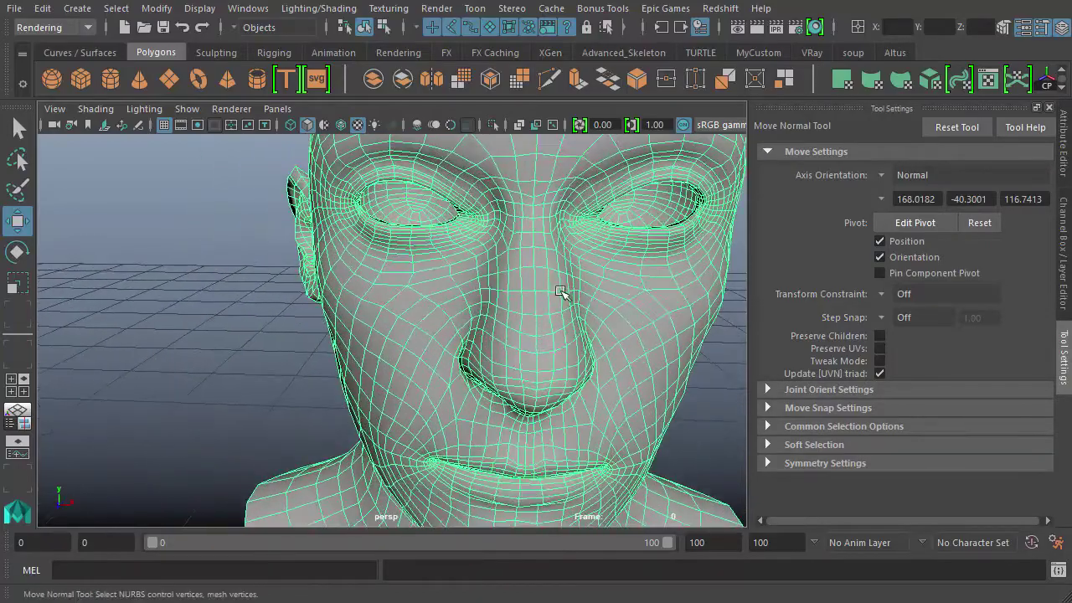
{"action": "left_click_drag", "start_coordinate": [564, 296], "coordinate": [536, 319], "text": "alt"}
{"action": "right_click_drag", "start_coordinate": [382, 296], "coordinate": [587, 359], "text": "alt"}
{"action": "left_click_drag", "start_coordinate": [508, 327], "coordinate": [549, 330], "text": "alt"}
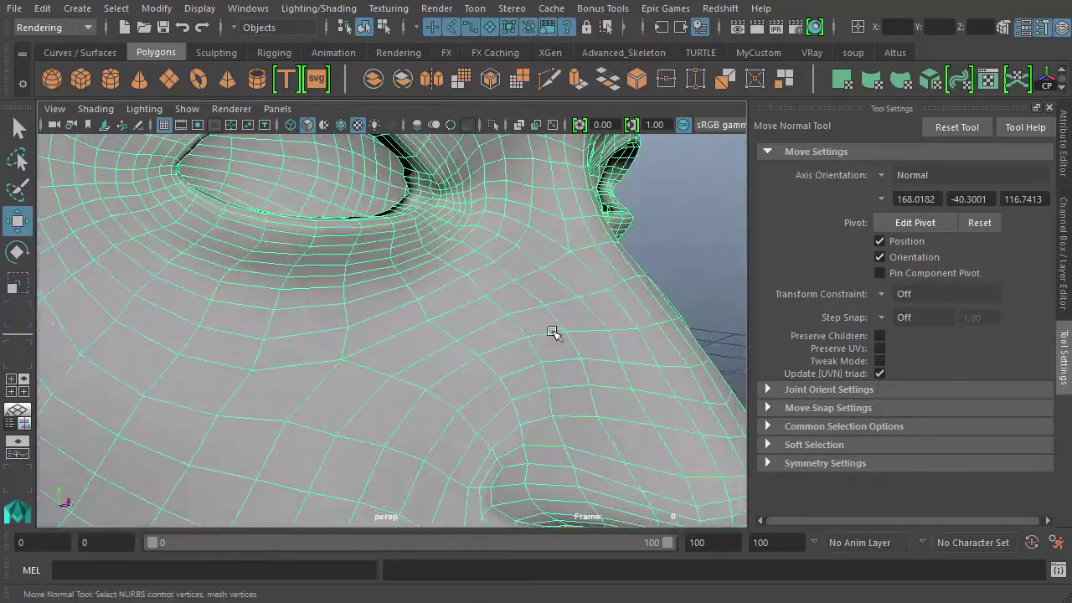
{"action": "middle_click_drag", "start_coordinate": [495, 303], "coordinate": [463, 307], "text": "alt"}
{"action": "right_click_drag", "start_coordinate": [463, 308], "coordinate": [491, 337], "text": "alt"}
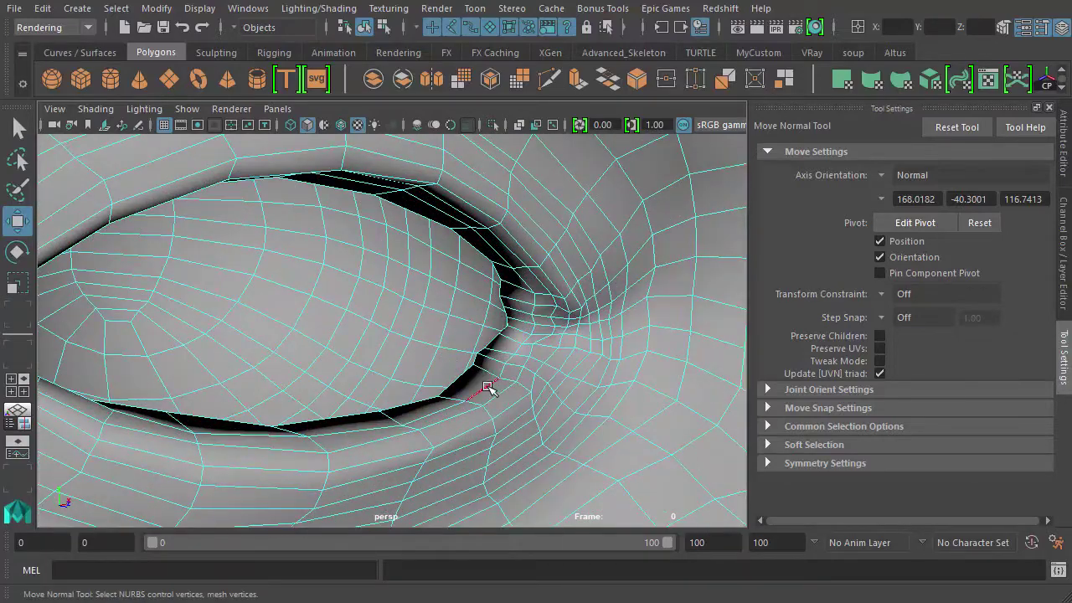
{"action": "right_click_drag", "start_coordinate": [494, 385], "coordinate": [417, 385], "text": "shift"}
{"action": "right_click_drag", "start_coordinate": [333, 387], "coordinate": [333, 387], "text": "shift"}
{"action": "left_click_drag", "start_coordinate": [360, 385], "coordinate": [384, 383], "text": "alt"}
{"action": "left_click_drag", "start_coordinate": [311, 337], "coordinate": [321, 366]}
{"action": "scroll", "coordinate": [322, 365], "scroll_direction": "down", "scroll_amount": 2}
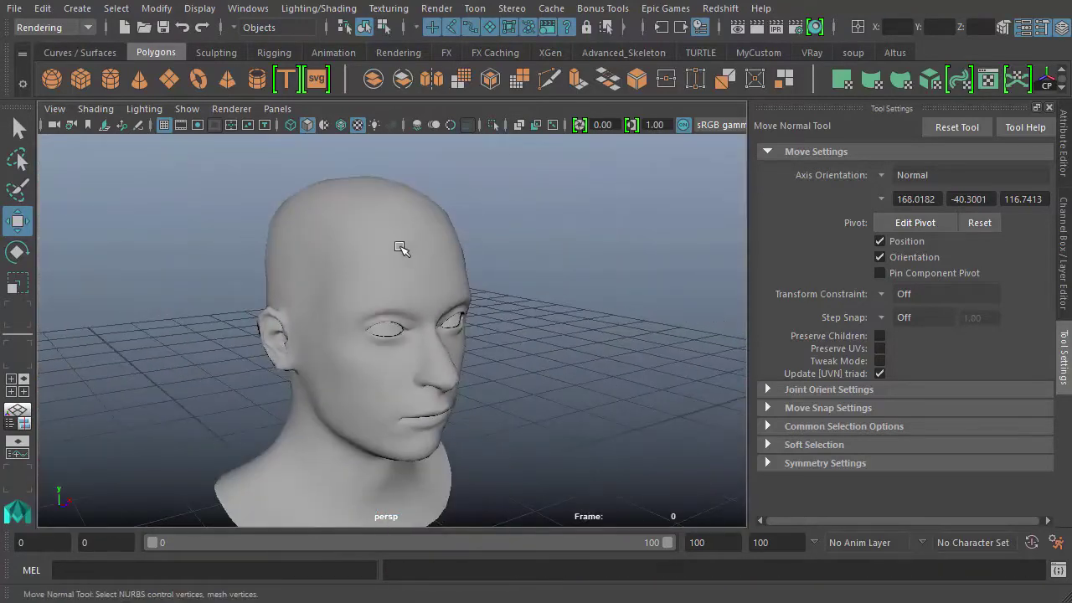
Step: Create a polygon torus and isolate it in the viewport
{"action": "left_click", "coordinate": [403, 249]}
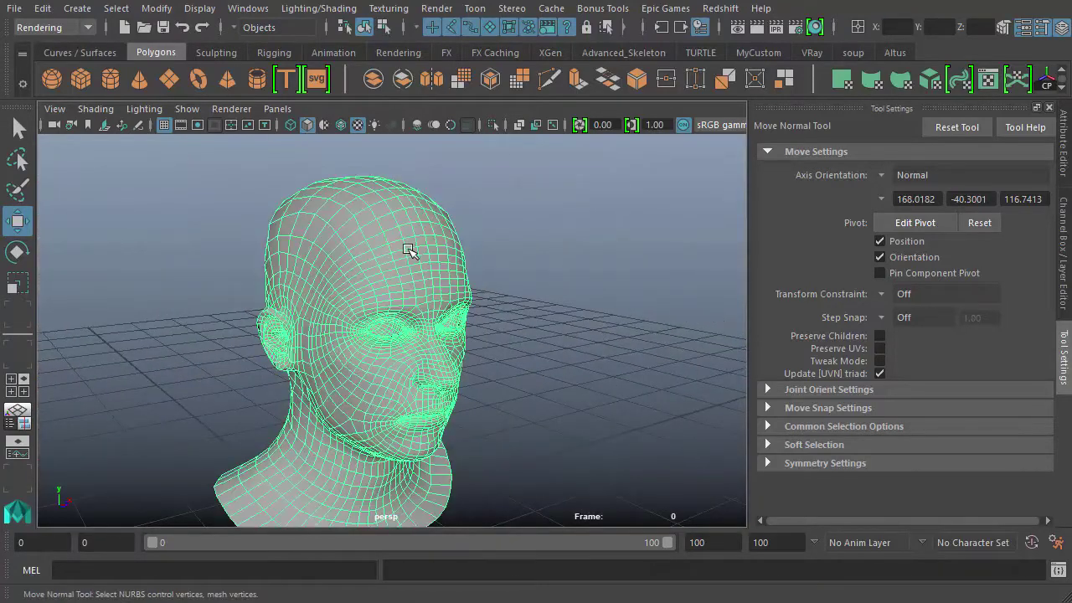
{"action": "left_click", "coordinate": [200, 82]}
{"action": "scroll", "coordinate": [486, 311], "scroll_direction": "down", "scroll_amount": 6}
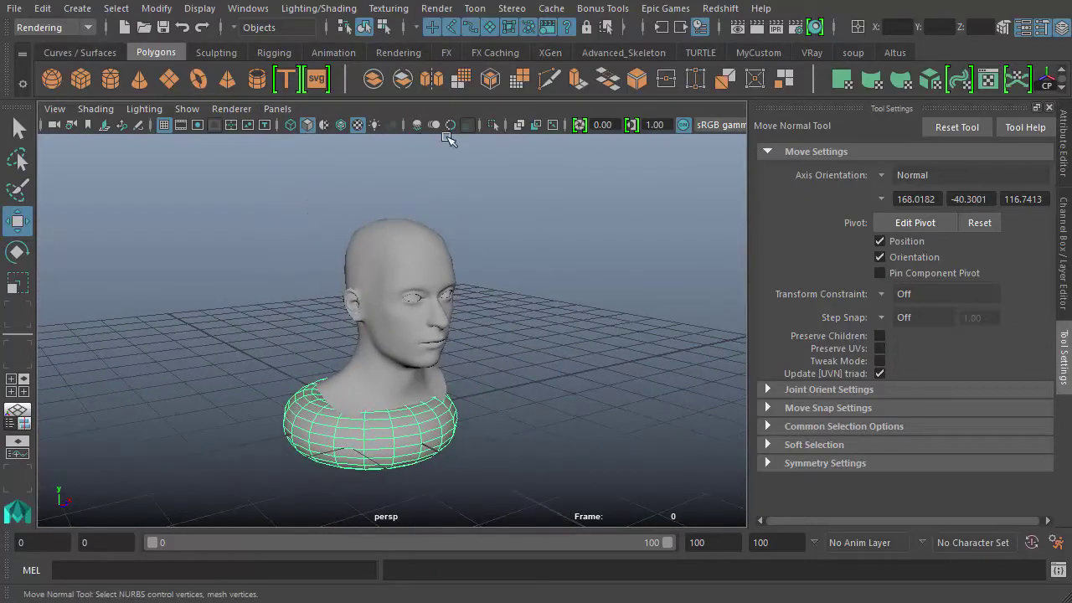
{"action": "left_click", "coordinate": [492, 125]}
{"action": "right_click_drag", "start_coordinate": [379, 308], "coordinate": [462, 382], "text": "alt"}
{"action": "middle_click_drag", "start_coordinate": [464, 394], "coordinate": [501, 314], "text": "alt"}
{"action": "left_click_drag", "start_coordinate": [500, 314], "coordinate": [491, 380], "text": "alt"}
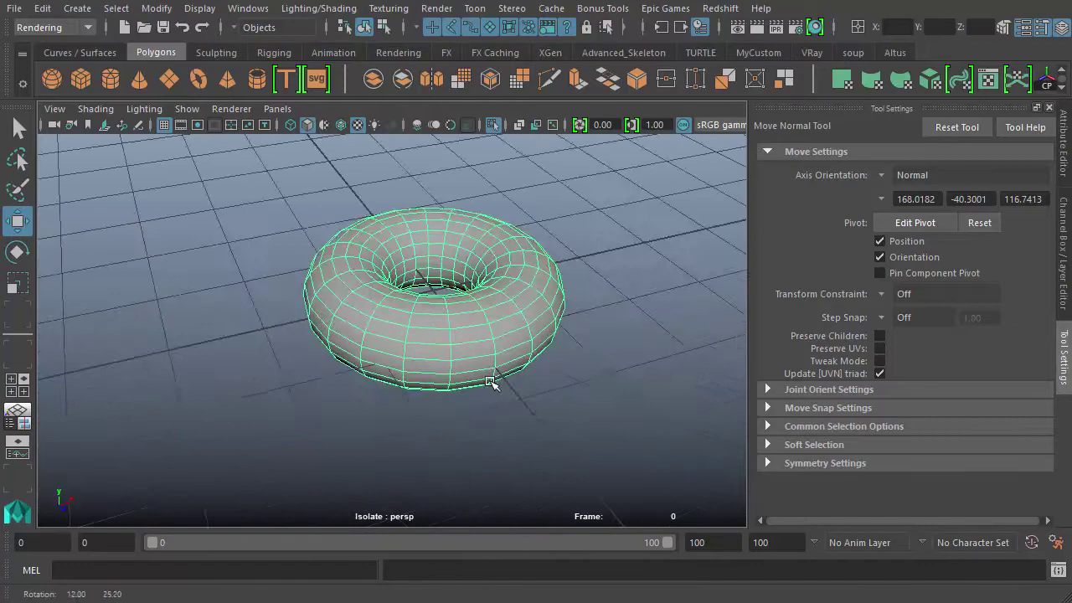
{"action": "right_click_drag", "start_coordinate": [492, 379], "coordinate": [590, 348], "text": "alt"}
{"action": "middle_click_drag", "start_coordinate": [567, 327], "coordinate": [521, 373], "text": "alt"}
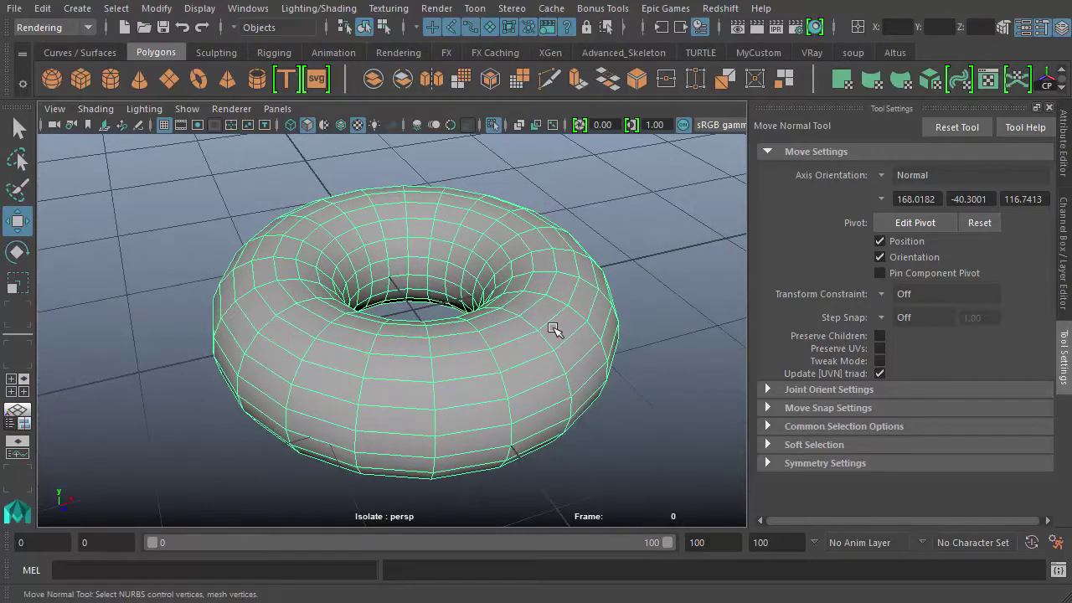
Step: Set the torus's section radius to 0.250
{"action": "key", "text": "ctrl+a"}
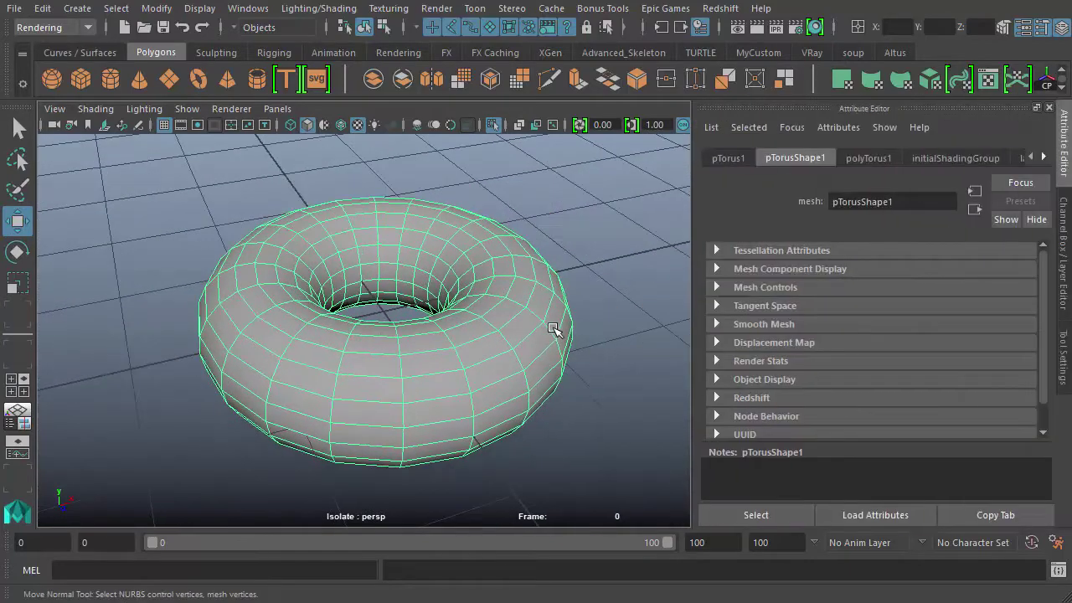
{"action": "left_click", "coordinate": [871, 158]}
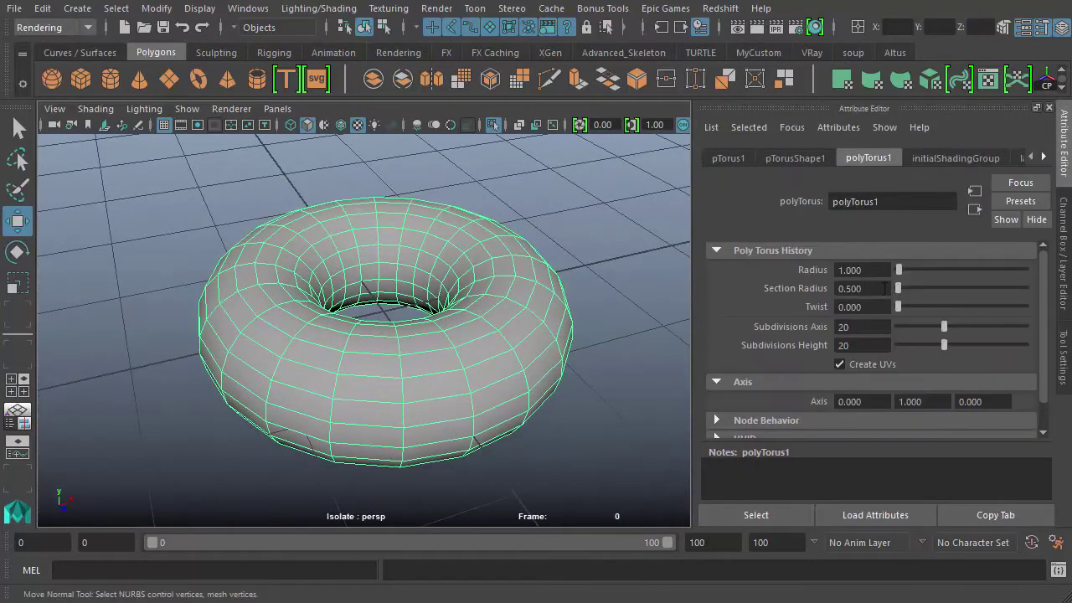
{"action": "left_click_drag", "start_coordinate": [870, 291], "coordinate": [848, 286], "text": "ctrl"}
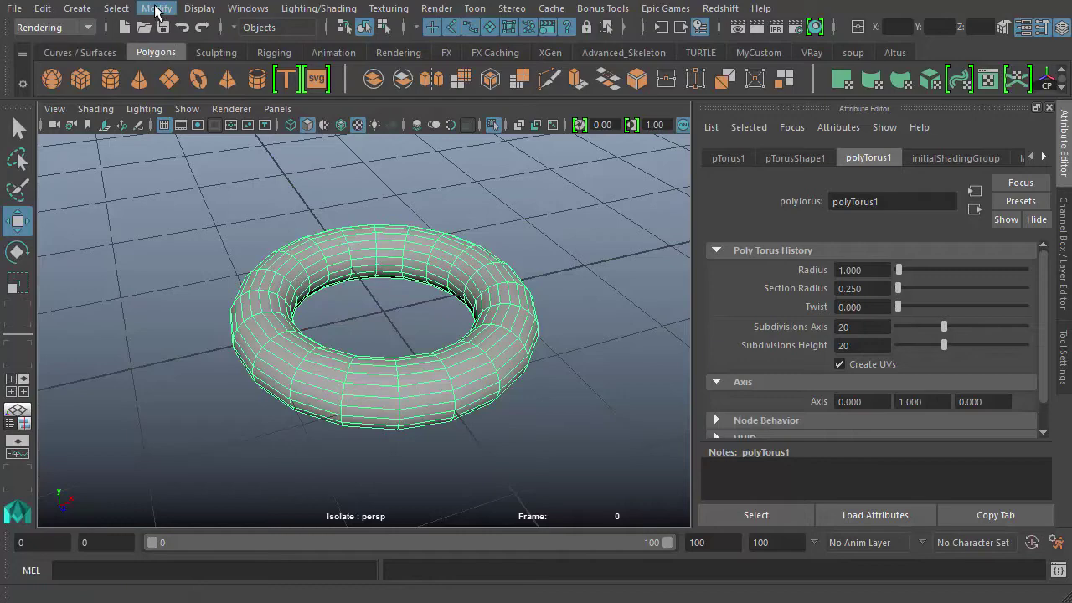
Step: Delete the torus's construction history
{"action": "left_click", "coordinate": [156, 11]}
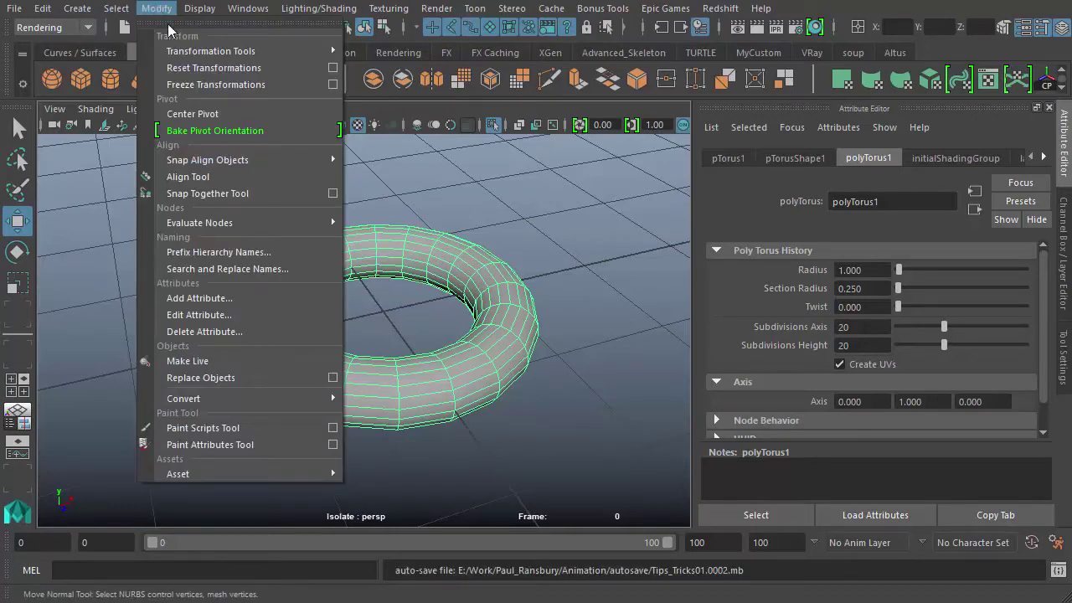
{"action": "left_click", "coordinate": [552, 5]}
{"action": "key", "text": "alt+shift+d"}
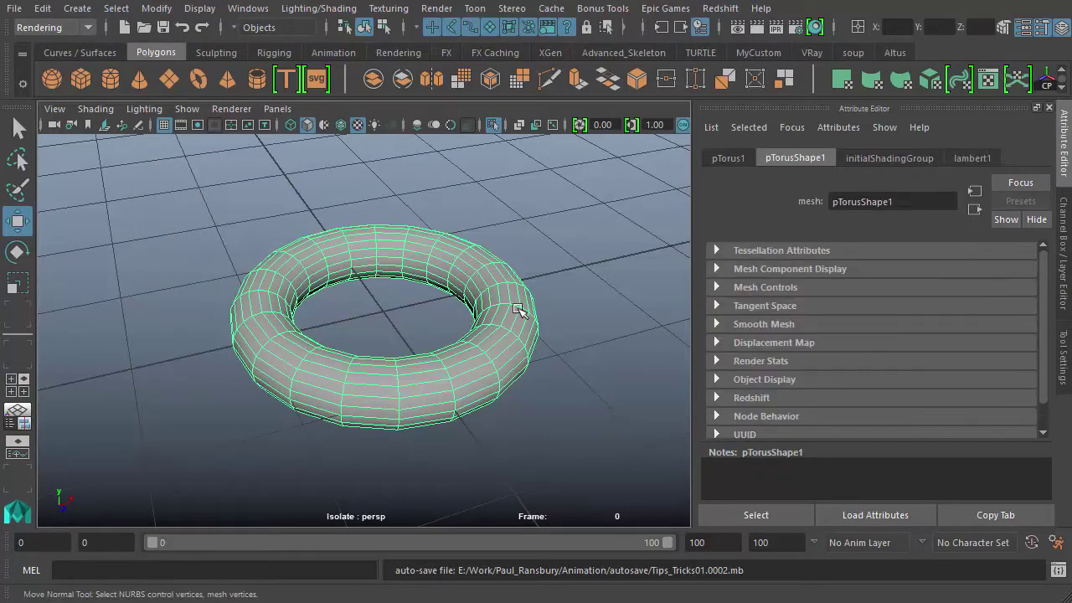
Step: Switch the torus to vertex selection and select all its vertices
{"action": "mouse_move", "coordinate": [389, 277]}
{"action": "left_mouse_down", "text": "alt"}
{"action": "mouse_move", "coordinate": [414, 290]}
{"action": "mouse_move", "coordinate": [395, 271]}
{"action": "mouse_move", "coordinate": [408, 273]}
{"action": "left_mouse_up", "text": "alt"}
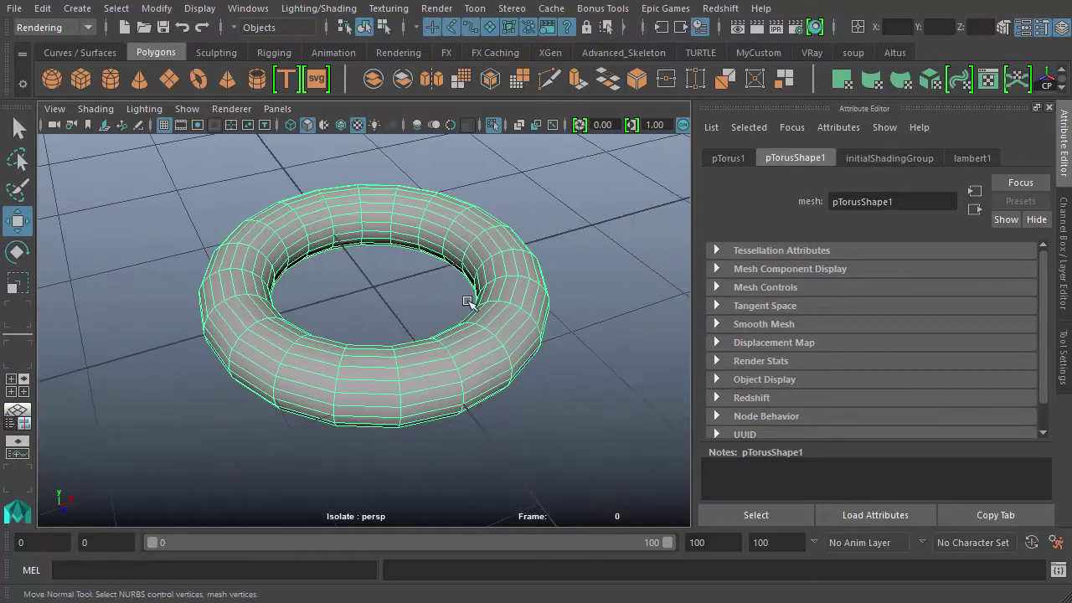
{"action": "mouse_move", "coordinate": [426, 283]}
{"action": "left_mouse_down", "text": "alt"}
{"action": "mouse_move", "coordinate": [382, 296]}
{"action": "mouse_move", "coordinate": [430, 293]}
{"action": "left_mouse_up", "text": "alt"}
{"action": "right_click", "coordinate": [408, 224]}
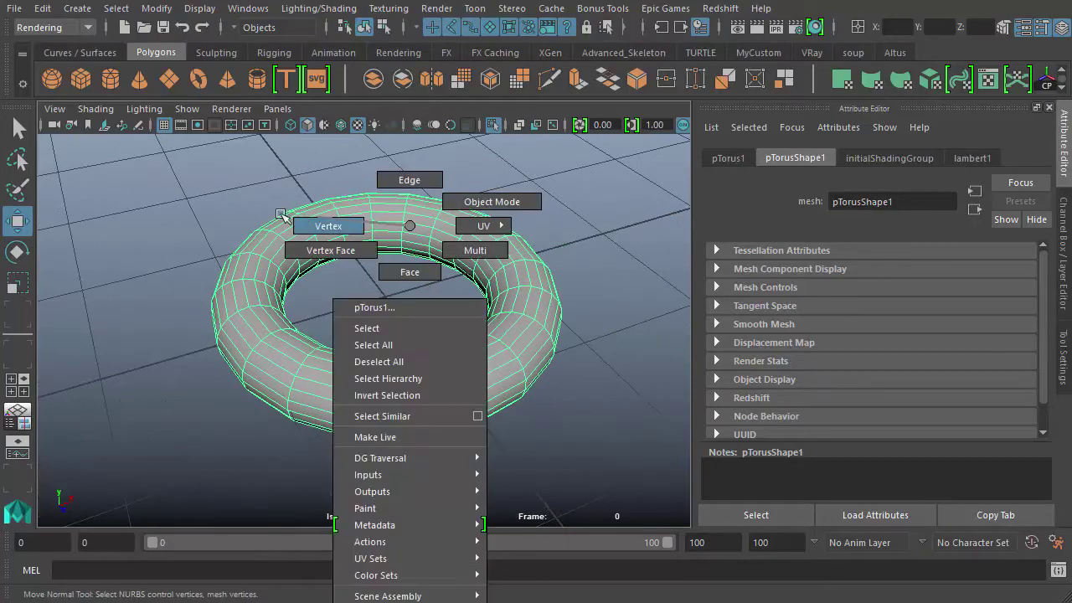
{"action": "right_click_drag", "start_coordinate": [282, 214], "coordinate": [269, 214]}
{"action": "left_click_drag", "start_coordinate": [136, 160], "coordinate": [644, 495]}
{"action": "left_click_drag", "start_coordinate": [611, 420], "coordinate": [542, 412], "text": "alt"}
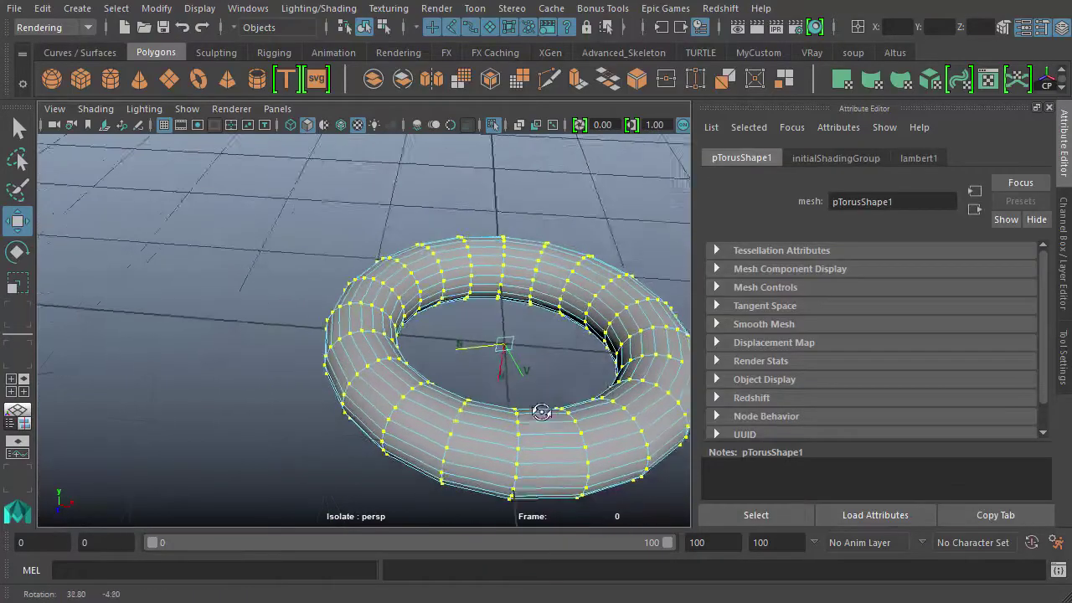
Step: Move the selected vertices outward along their normals to thicken the torus
{"action": "right_click_drag", "start_coordinate": [352, 356], "coordinate": [460, 342], "text": "alt"}
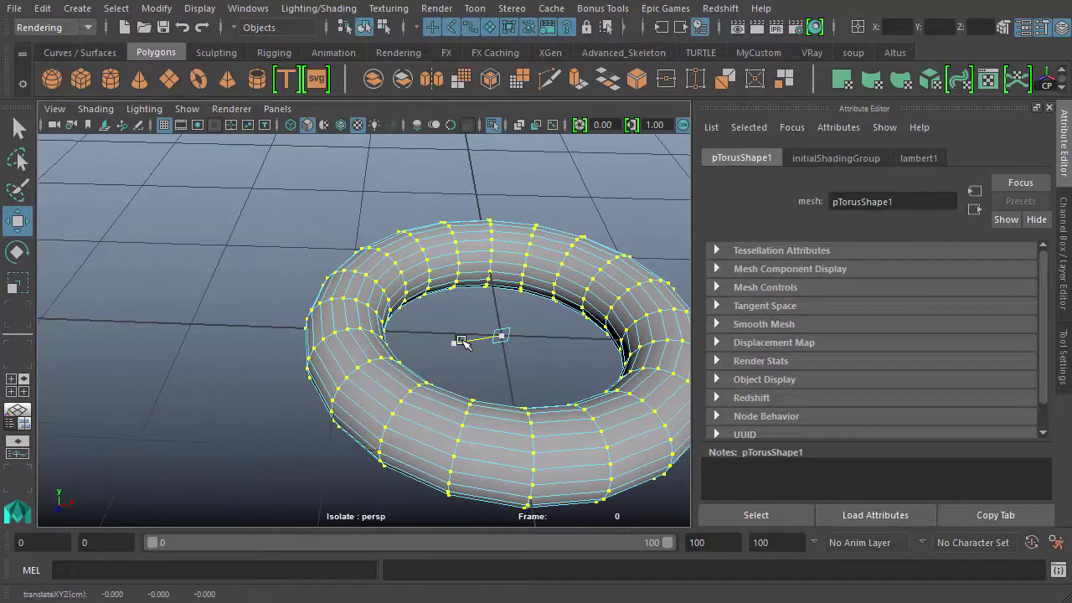
{"action": "left_click_drag", "start_coordinate": [461, 340], "coordinate": [416, 342]}
{"action": "left_click_drag", "start_coordinate": [477, 371], "coordinate": [531, 339], "text": "alt"}
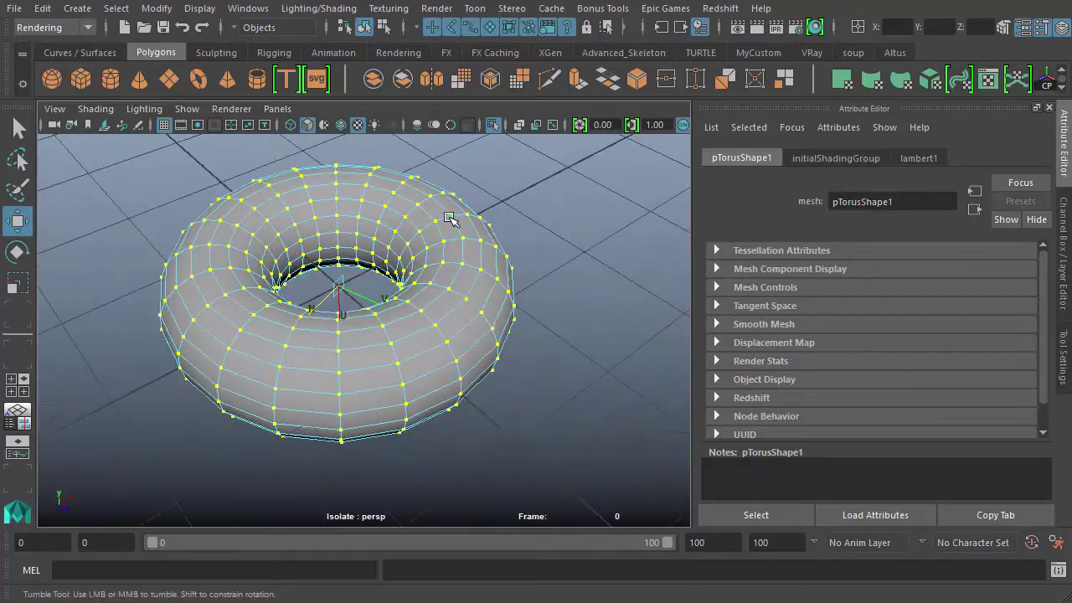
Step: Return the torus to object mode, delete it and end the viewport isolation
{"action": "right_click_drag", "start_coordinate": [450, 217], "coordinate": [502, 193]}
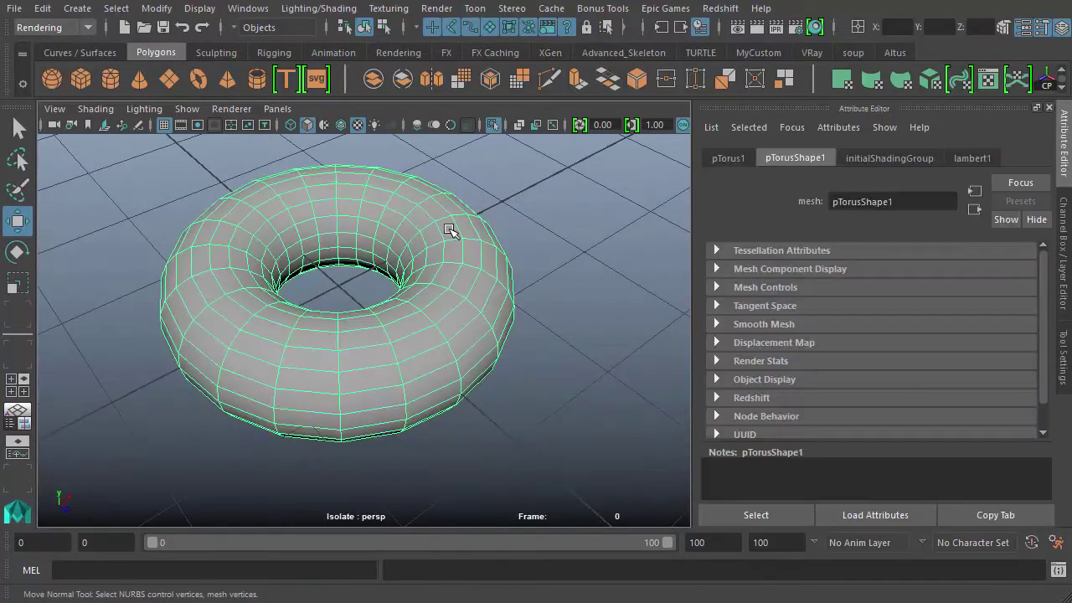
{"action": "key", "text": "Delete"}
{"action": "left_click", "coordinate": [491, 126]}
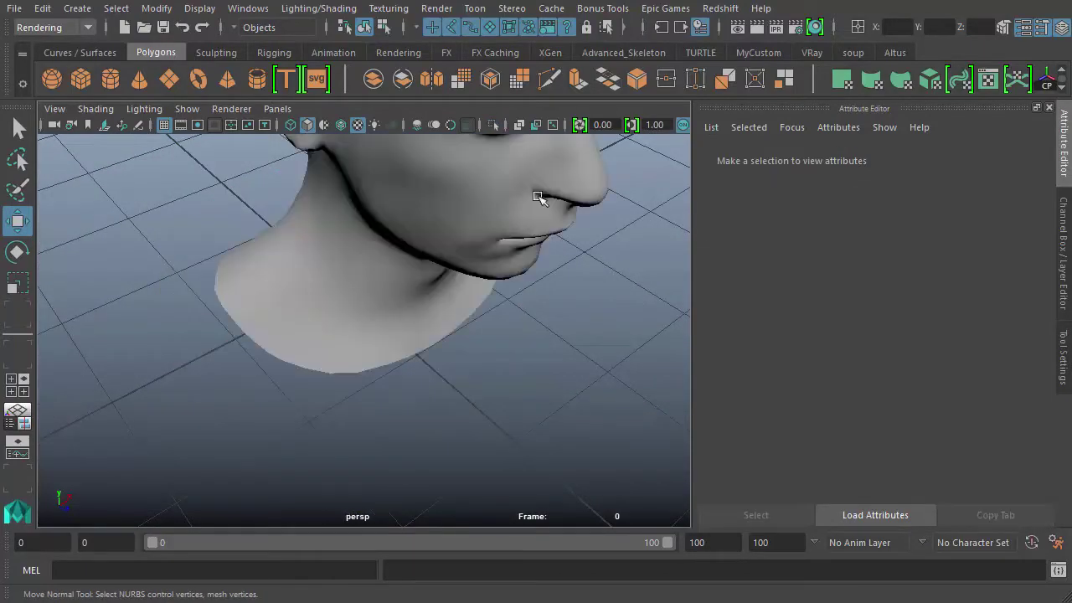
Step: Select and frame the head, and show the Move tool's settings again
{"action": "left_click", "coordinate": [457, 195]}
{"action": "key", "text": "f"}
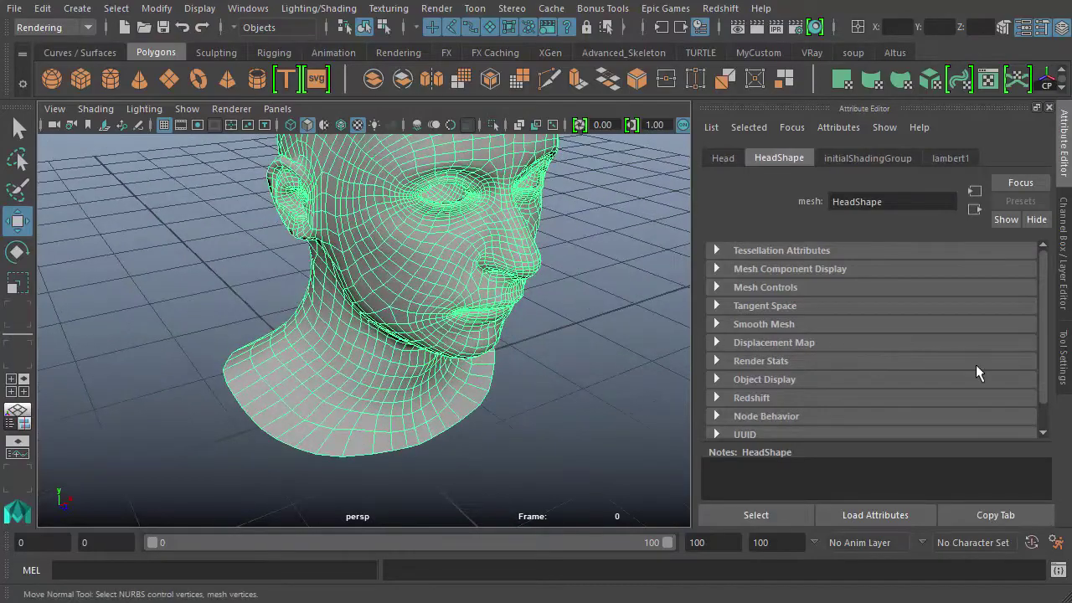
{"action": "left_click", "coordinate": [1066, 358]}
{"action": "scroll", "coordinate": [522, 258], "scroll_direction": "down", "scroll_amount": 4}
{"action": "middle_click_drag", "start_coordinate": [541, 270], "coordinate": [553, 361], "text": "alt"}
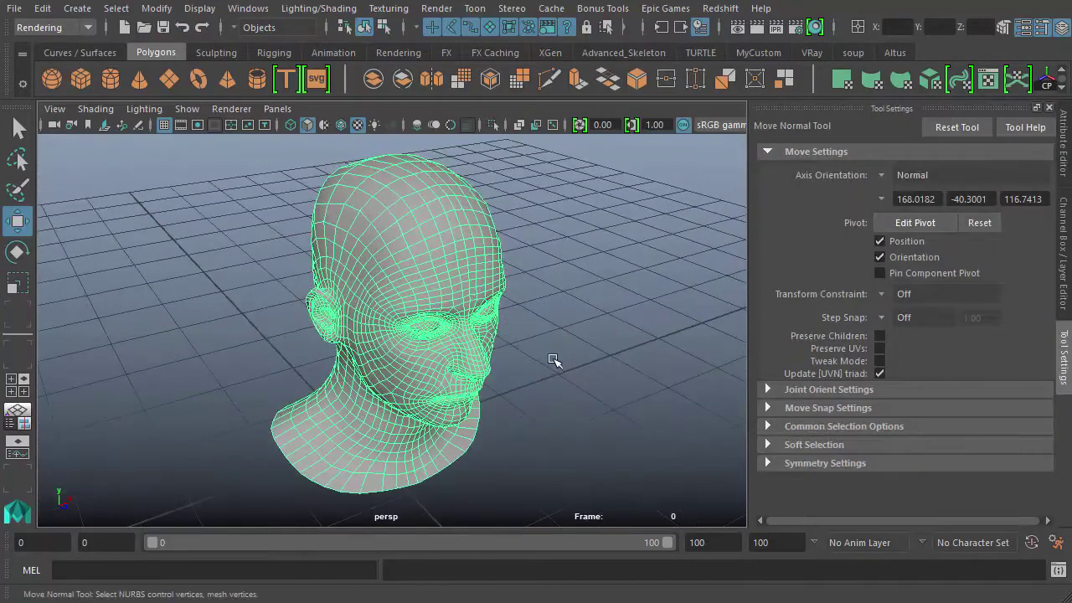
{"action": "left_click_drag", "start_coordinate": [549, 366], "coordinate": [498, 335], "text": "alt"}
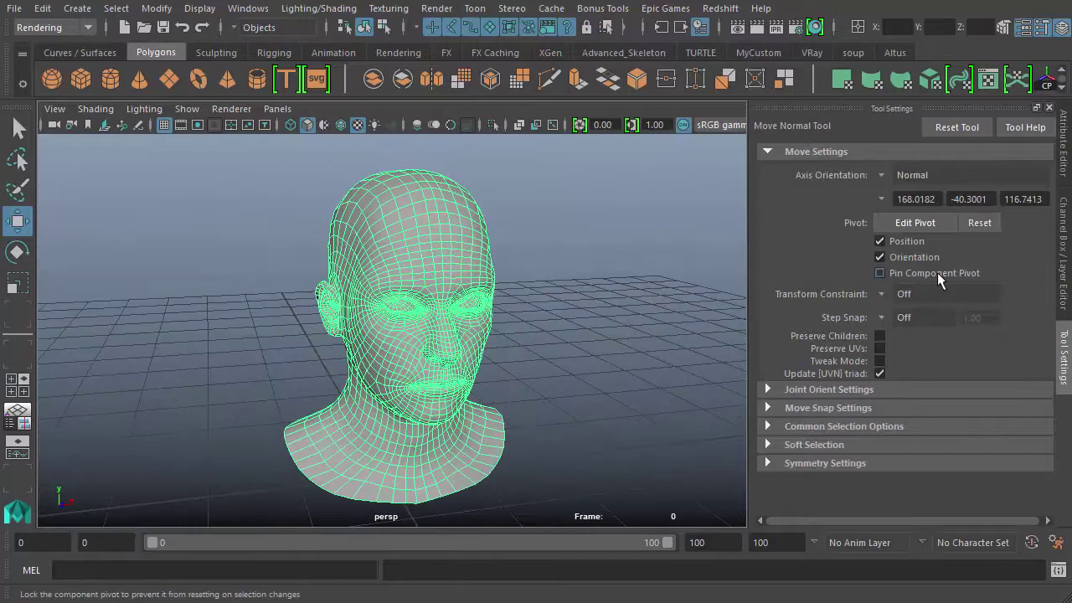
Step: Try the Along Rotation Axis orientation on the head and reset the Move tool to its default settings
{"action": "left_click", "coordinate": [895, 176]}
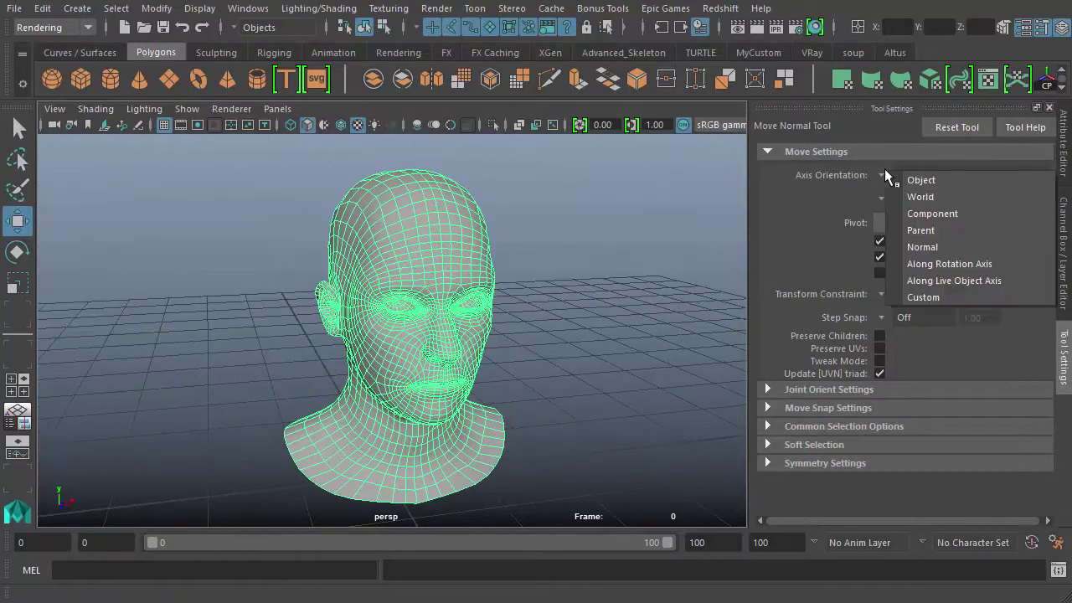
{"action": "left_click", "coordinate": [957, 265]}
{"action": "left_click_drag", "start_coordinate": [524, 331], "coordinate": [525, 281], "text": "alt"}
{"action": "left_click", "coordinate": [956, 127]}
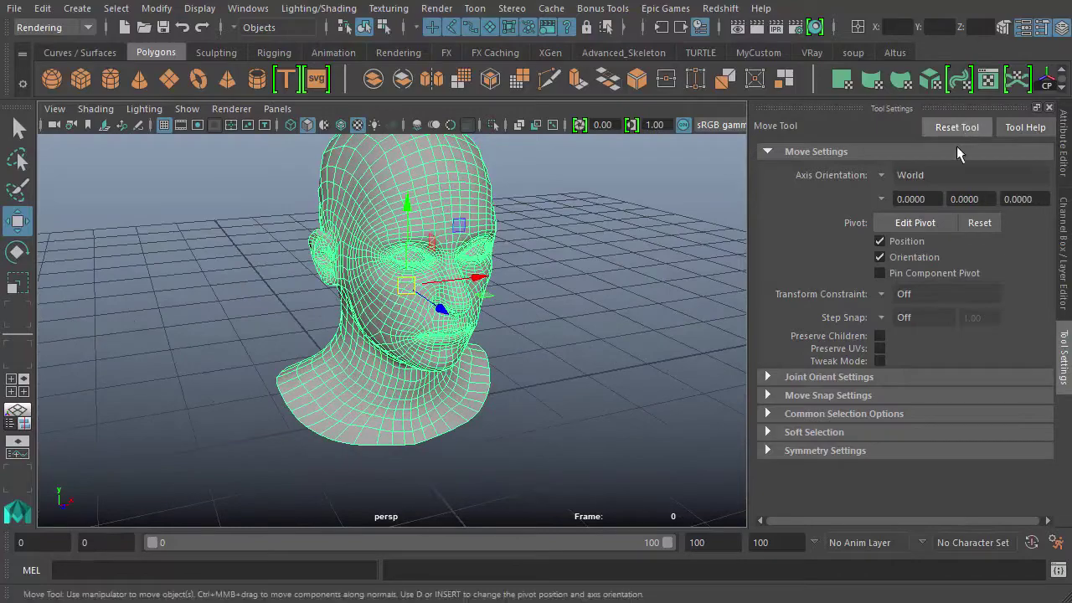
Step: Set the Move tool's axis orientation to Along Rotation Axis and view the head from its side
{"action": "left_click", "coordinate": [881, 175]}
{"action": "left_click", "coordinate": [884, 174]}
{"action": "left_click", "coordinate": [886, 175]}
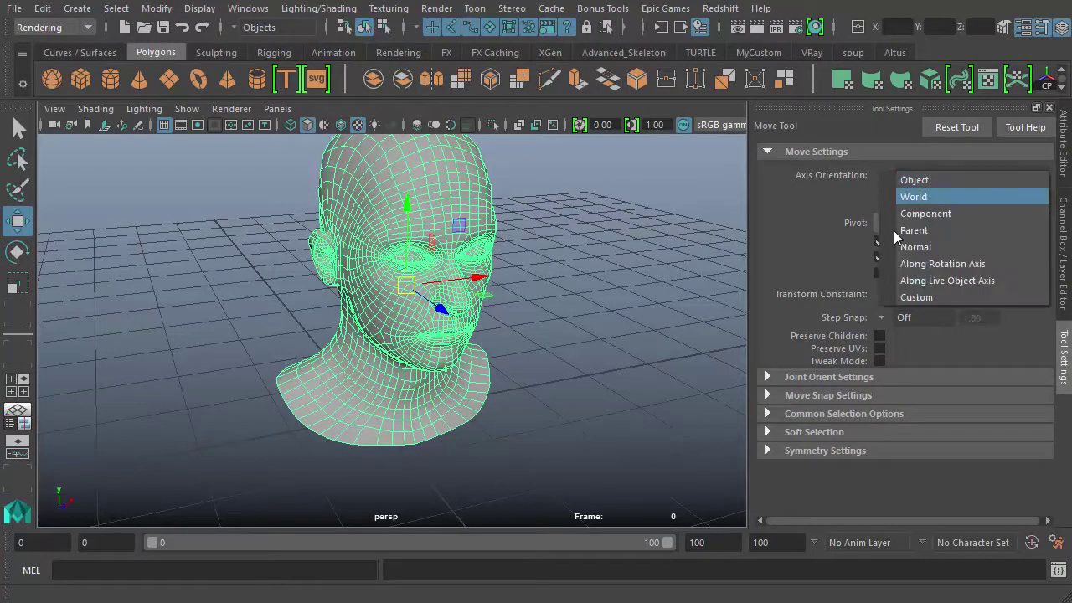
{"action": "left_click", "coordinate": [921, 267]}
{"action": "left_click_drag", "start_coordinate": [615, 295], "coordinate": [509, 307], "text": "alt"}
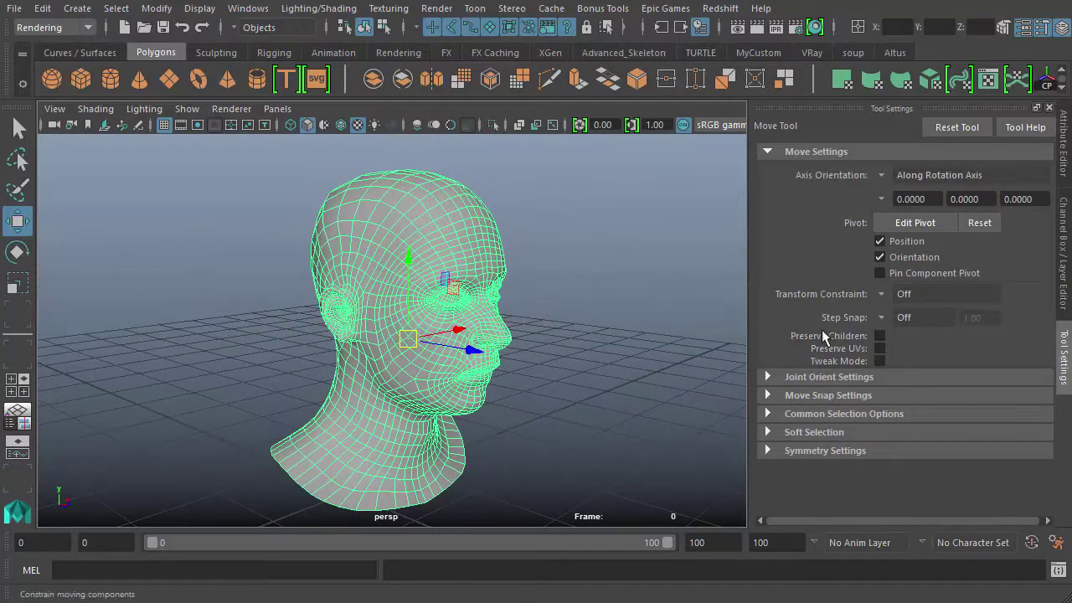
Step: Set the first Rotate Axis value of the head's transform to 60
{"action": "left_click", "coordinate": [1063, 251]}
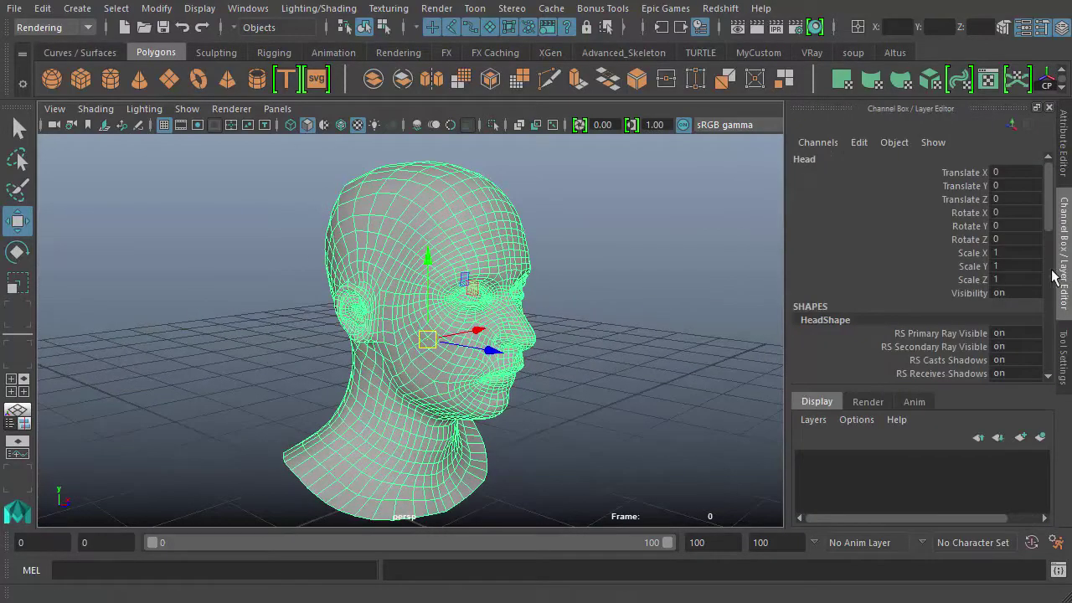
{"action": "left_click", "coordinate": [1064, 161]}
{"action": "left_click", "coordinate": [727, 158]}
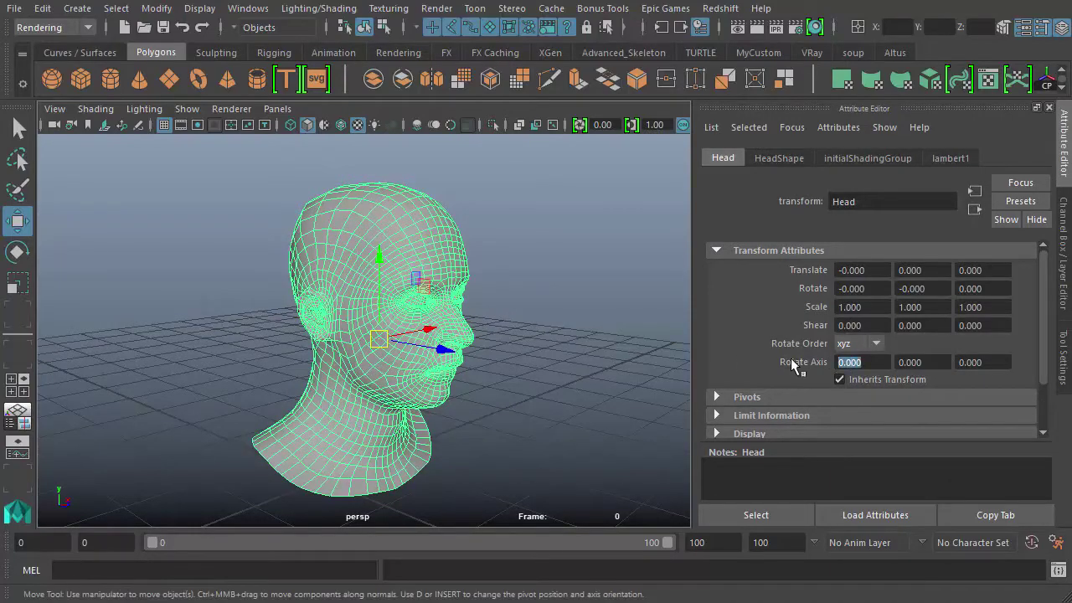
{"action": "type", "text": "60"}
{"action": "key", "text": "Return"}
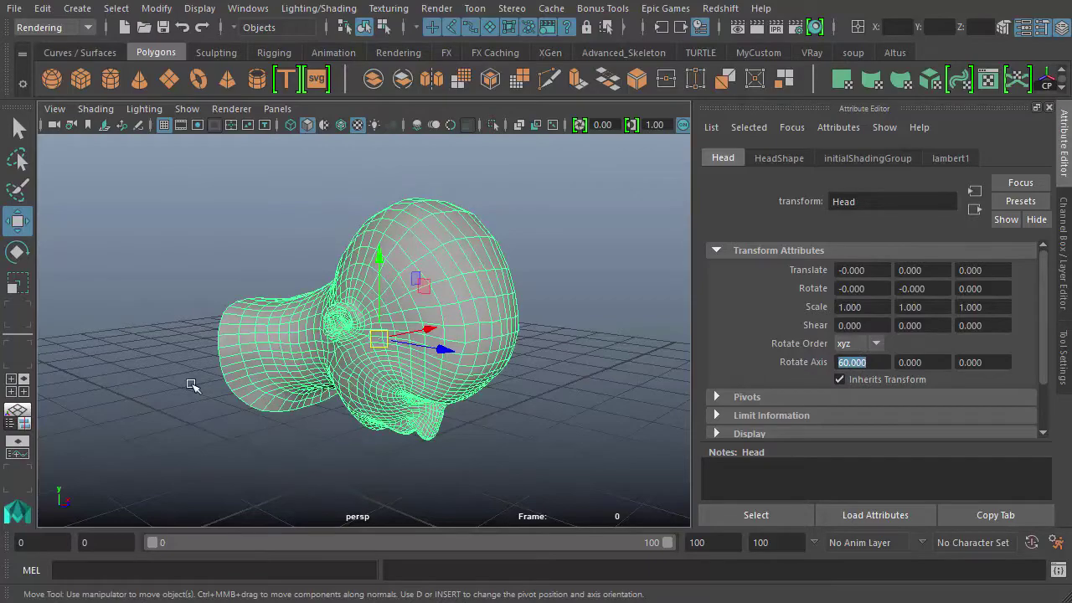
{"action": "left_click_drag", "start_coordinate": [192, 385], "coordinate": [327, 403], "text": "alt"}
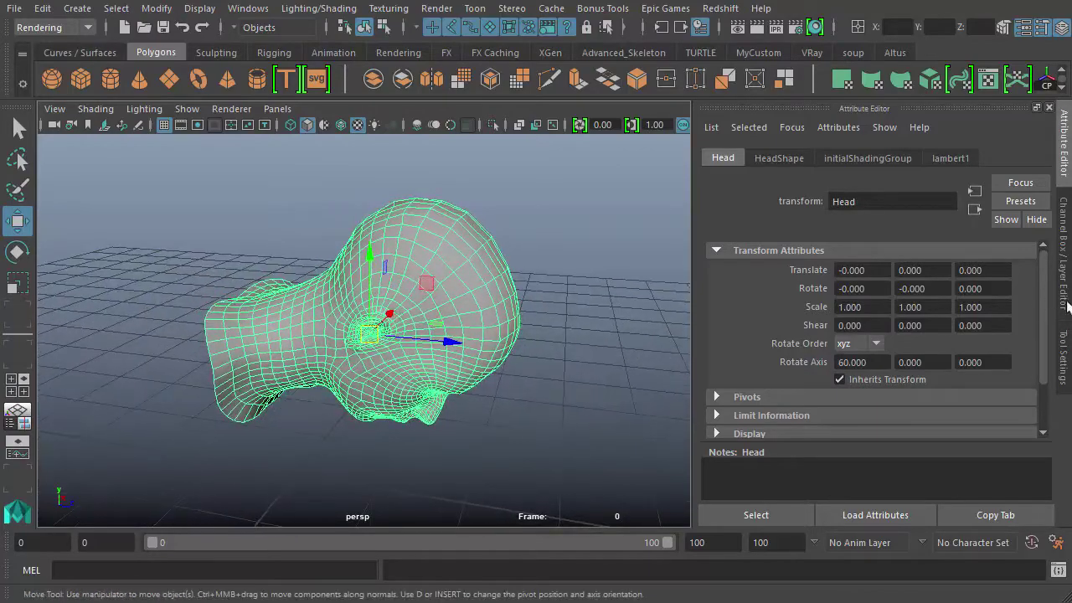
Step: Switch the Move tool's axis orientation to Object and back to Along Rotation Axis to compare the manipulator on the tilted head
{"action": "left_click", "coordinate": [1064, 347]}
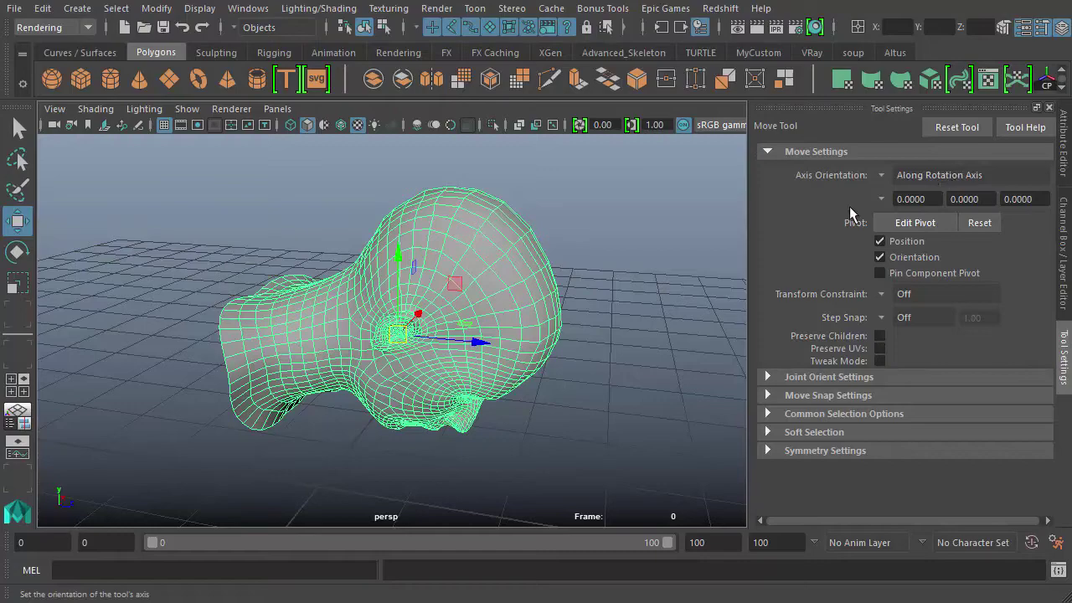
{"action": "left_click_drag", "start_coordinate": [555, 311], "coordinate": [397, 291], "text": "alt"}
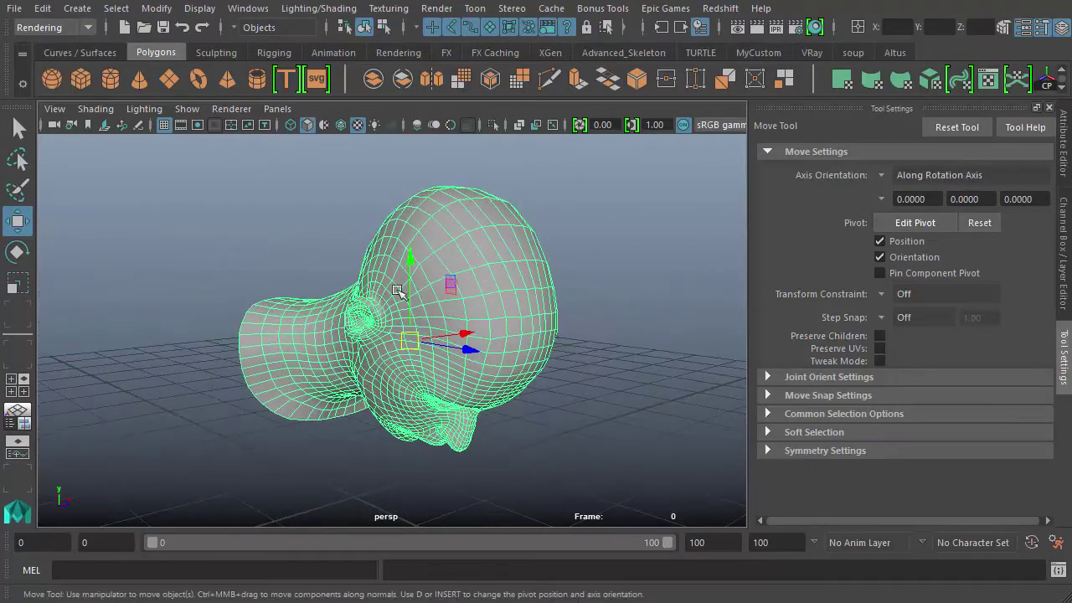
{"action": "left_click", "coordinate": [886, 170]}
{"action": "left_click", "coordinate": [915, 176]}
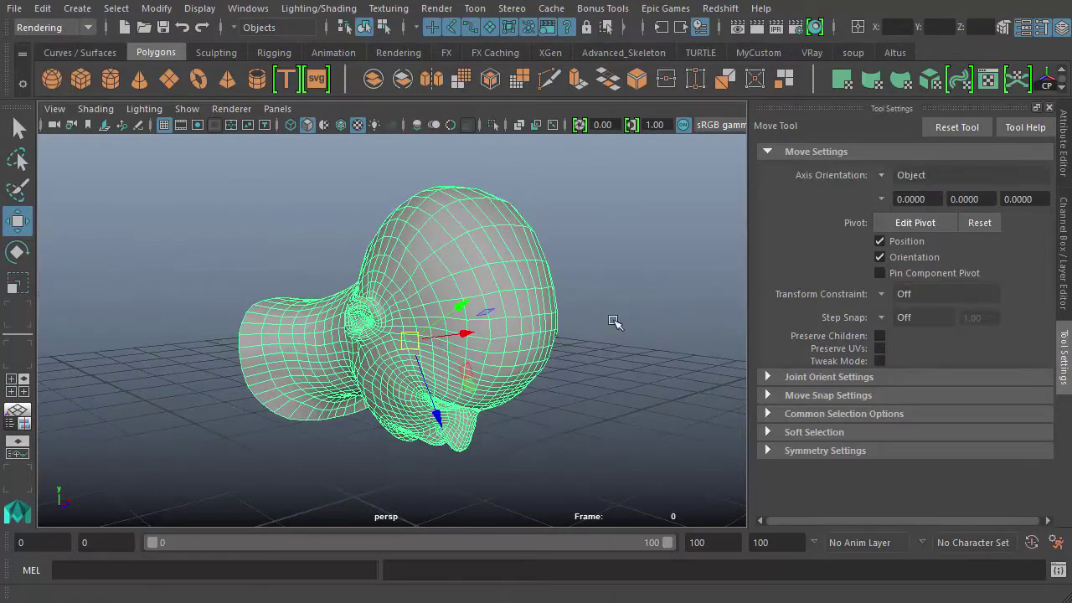
{"action": "left_click_drag", "start_coordinate": [614, 321], "coordinate": [502, 343], "text": "alt"}
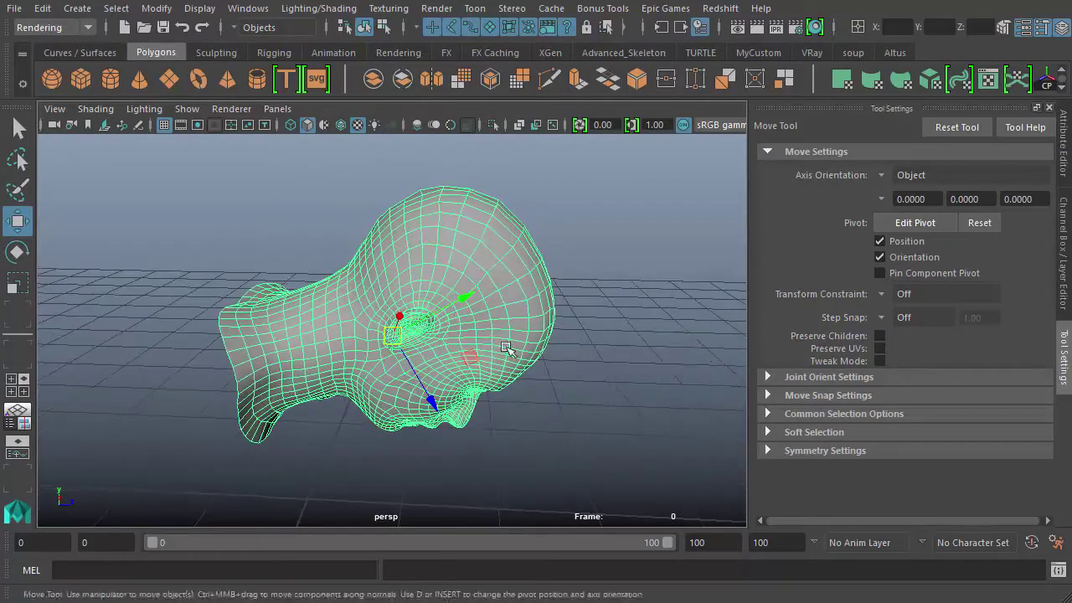
{"action": "left_click", "coordinate": [881, 175]}
{"action": "left_click", "coordinate": [929, 267]}
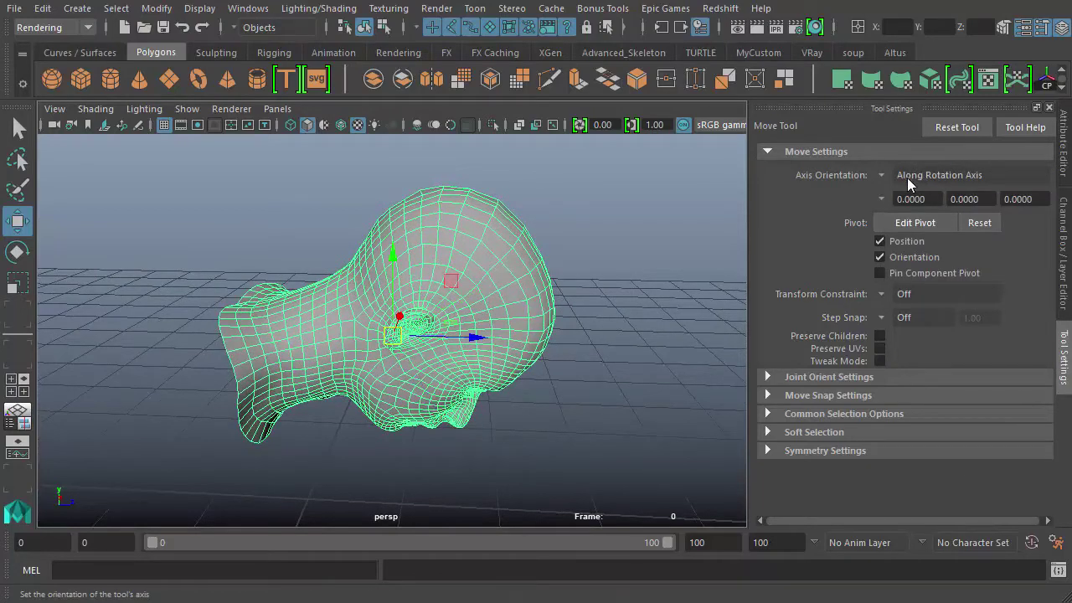
{"action": "left_click_drag", "start_coordinate": [563, 404], "coordinate": [603, 394], "text": "alt"}
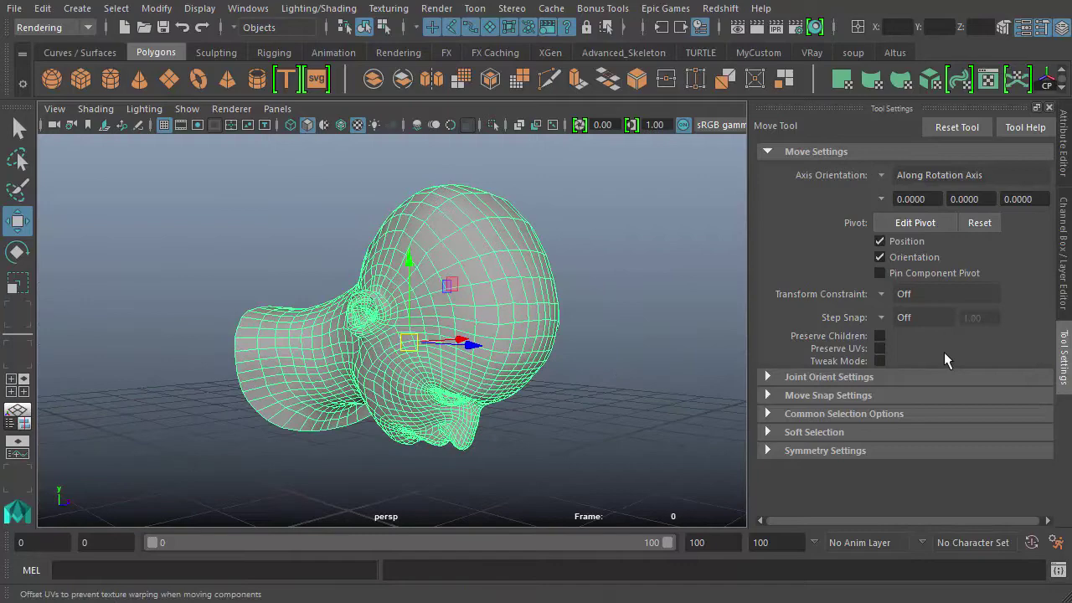
Step: Set the Move tool's axis orientation to Along Live Object Axis and the head's first Rotate Axis value to 0
{"action": "left_click", "coordinate": [883, 175]}
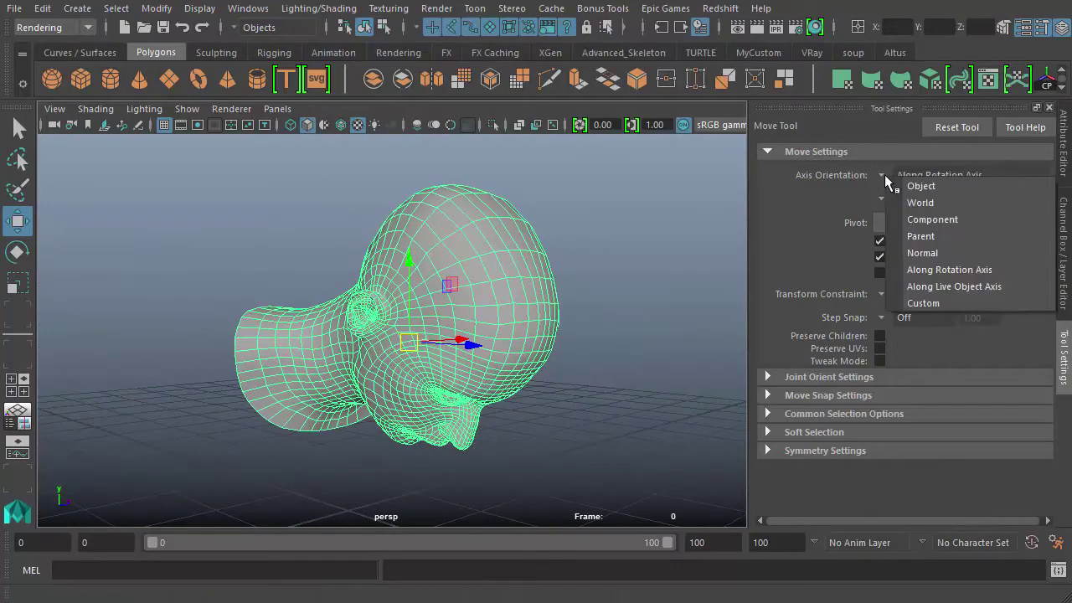
{"action": "left_click", "coordinate": [935, 288]}
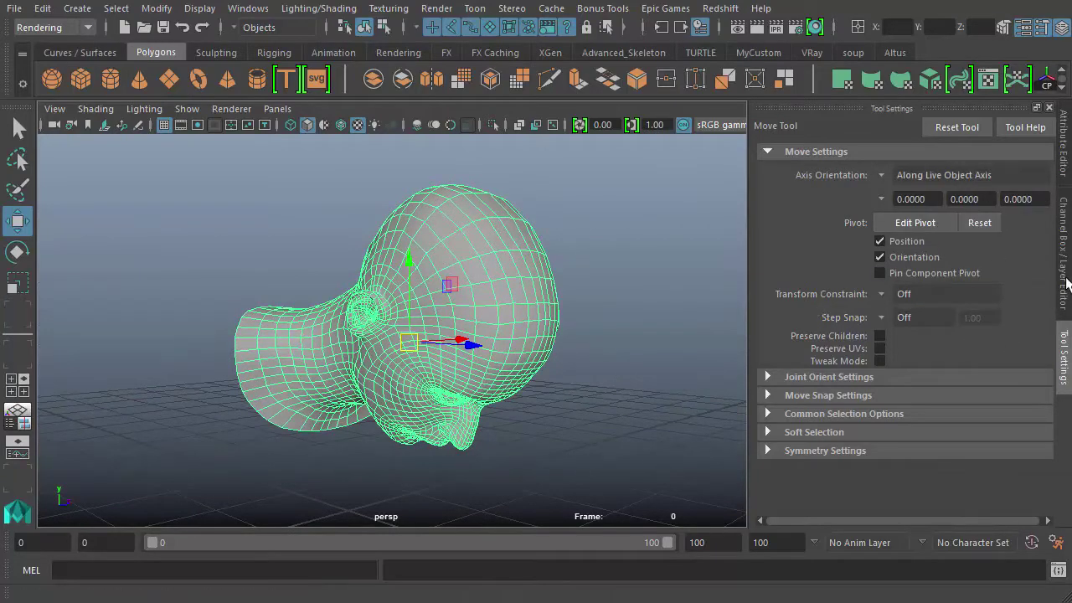
{"action": "left_click", "coordinate": [1065, 202]}
{"action": "left_click", "coordinate": [1064, 190]}
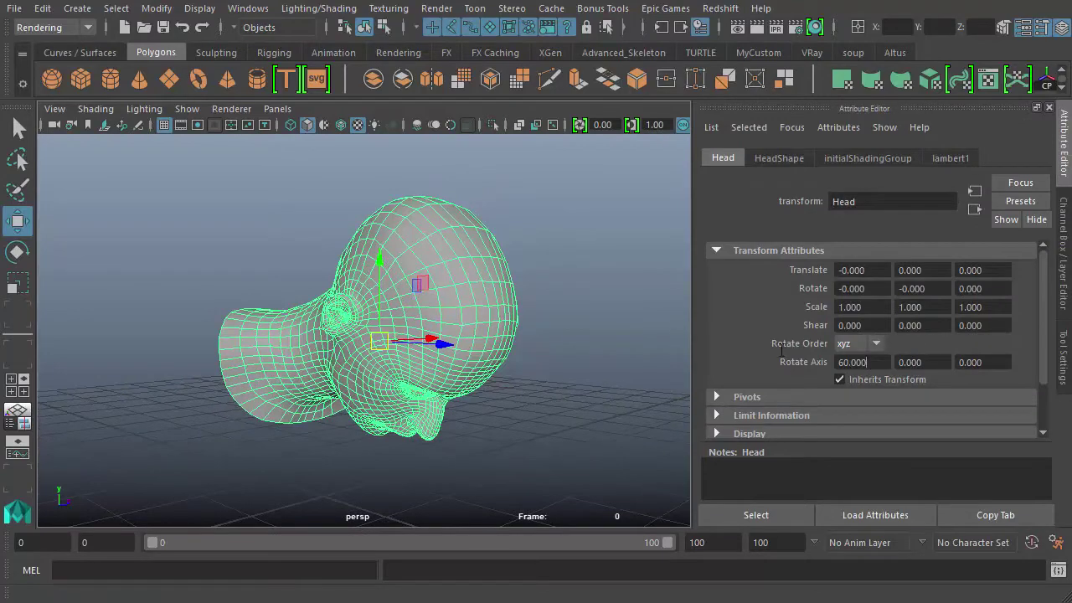
{"action": "left_click_drag", "start_coordinate": [781, 350], "coordinate": [711, 340]}
{"action": "type", "text": "0"}
{"action": "key", "text": "Return"}
Step: Create a polygon sphere at the origin and frame it together with the head
{"action": "scroll", "coordinate": [518, 374], "scroll_direction": "down", "scroll_amount": 1}
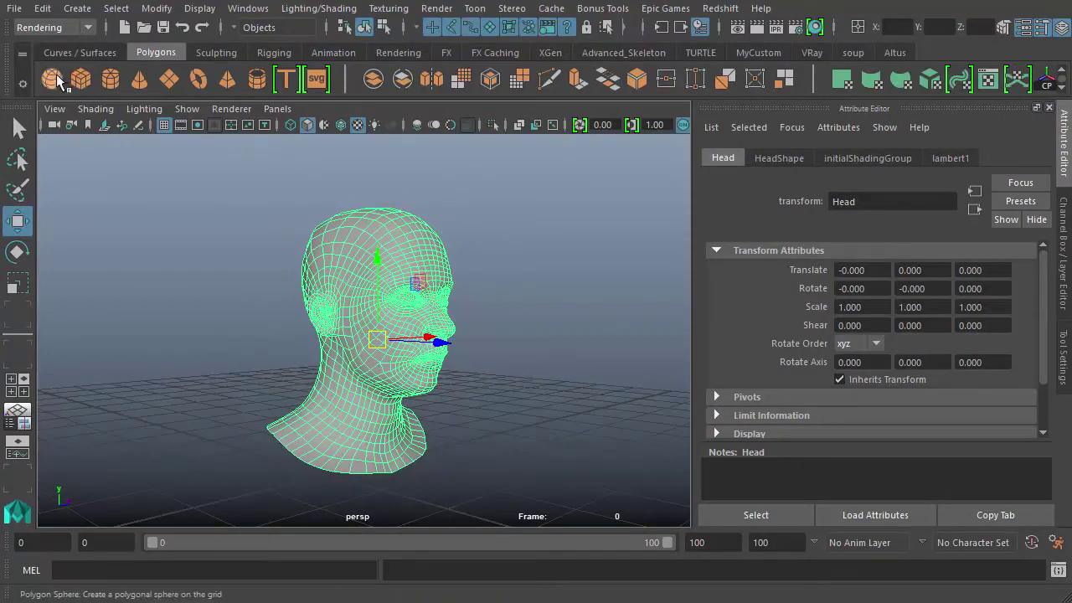
{"action": "left_click", "coordinate": [56, 79]}
{"action": "right_click_drag", "start_coordinate": [563, 416], "coordinate": [438, 383], "text": "alt"}
{"action": "left_click_drag", "start_coordinate": [438, 383], "coordinate": [382, 407], "text": "alt"}
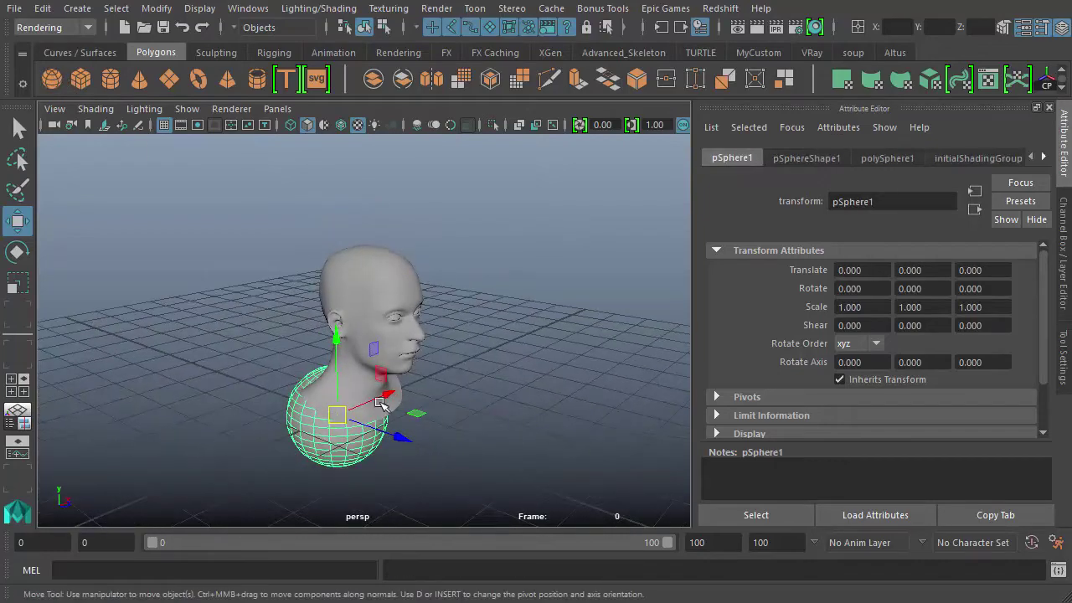
{"action": "right_click_drag", "start_coordinate": [308, 381], "coordinate": [383, 405], "text": "alt"}
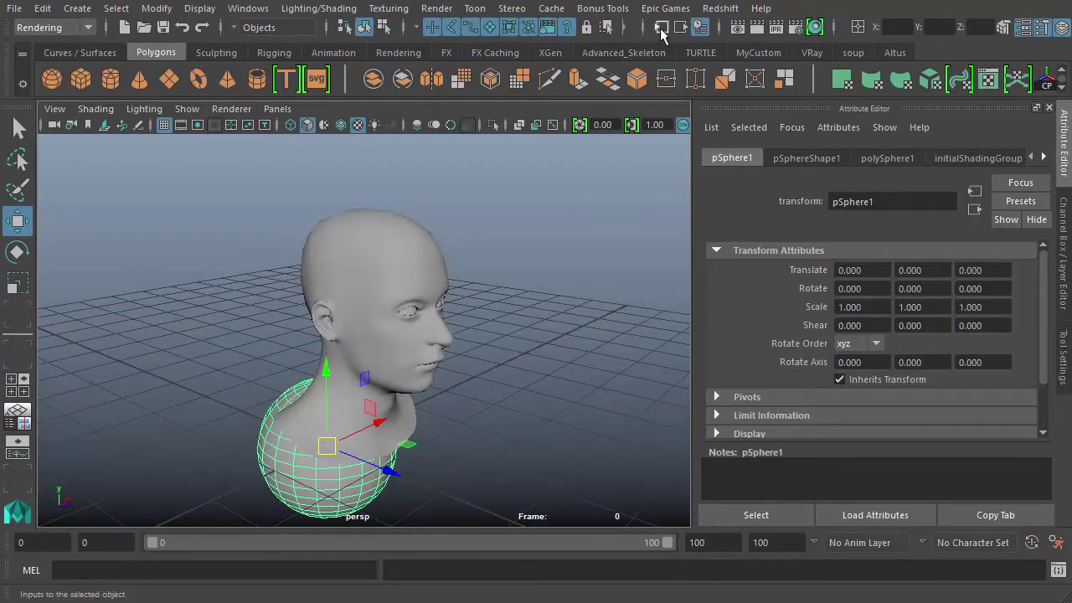
Step: Collapse the unneeded status line icon groups, reveal the snapping icons and make the sphere a live surface
{"action": "left_click", "coordinate": [403, 34]}
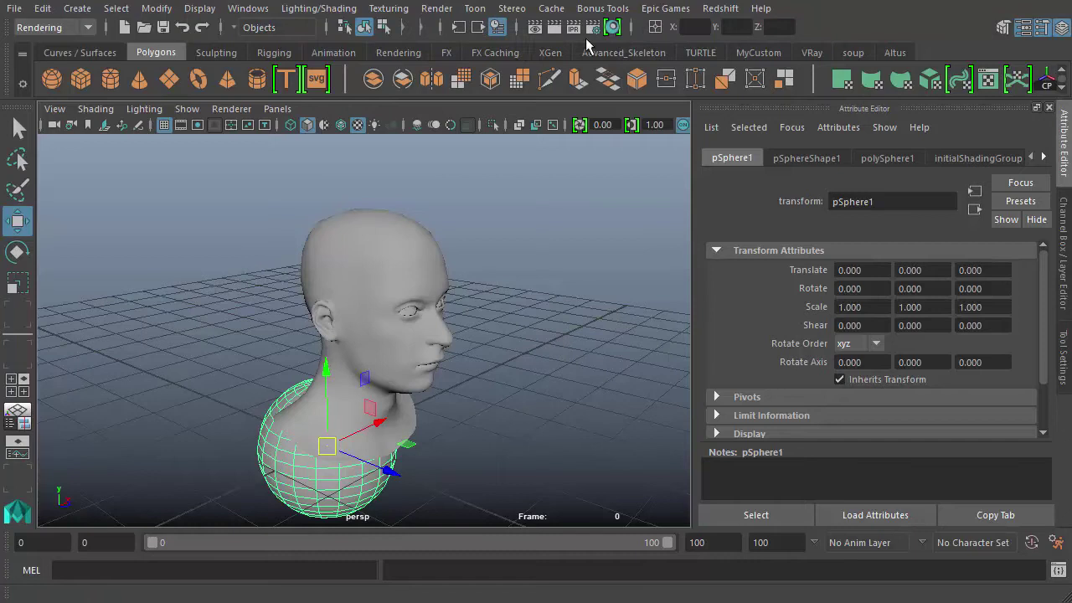
{"action": "left_click", "coordinate": [440, 30]}
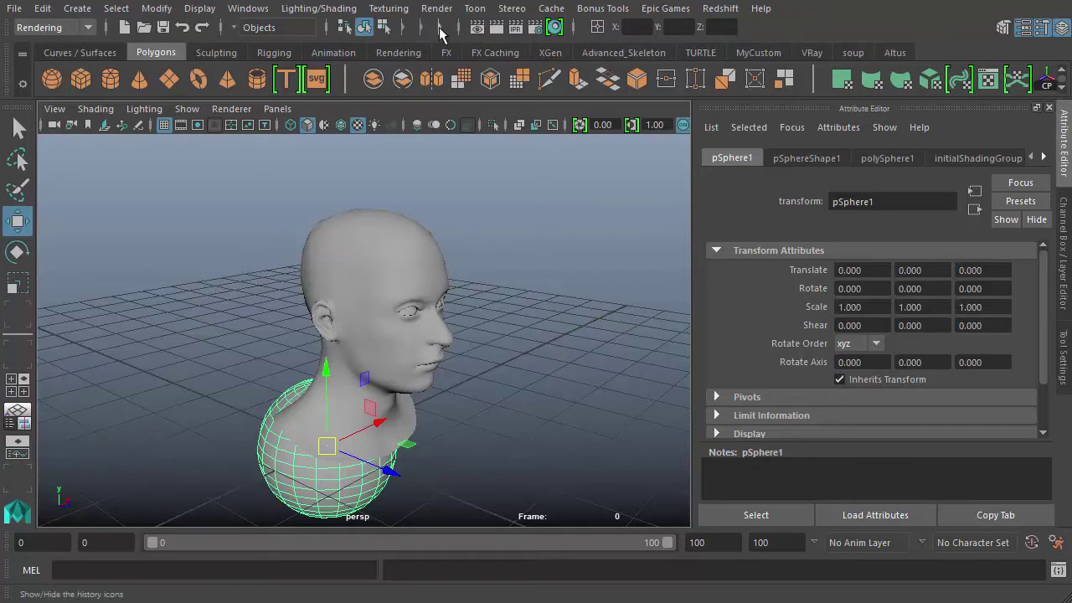
{"action": "left_click", "coordinate": [425, 31]}
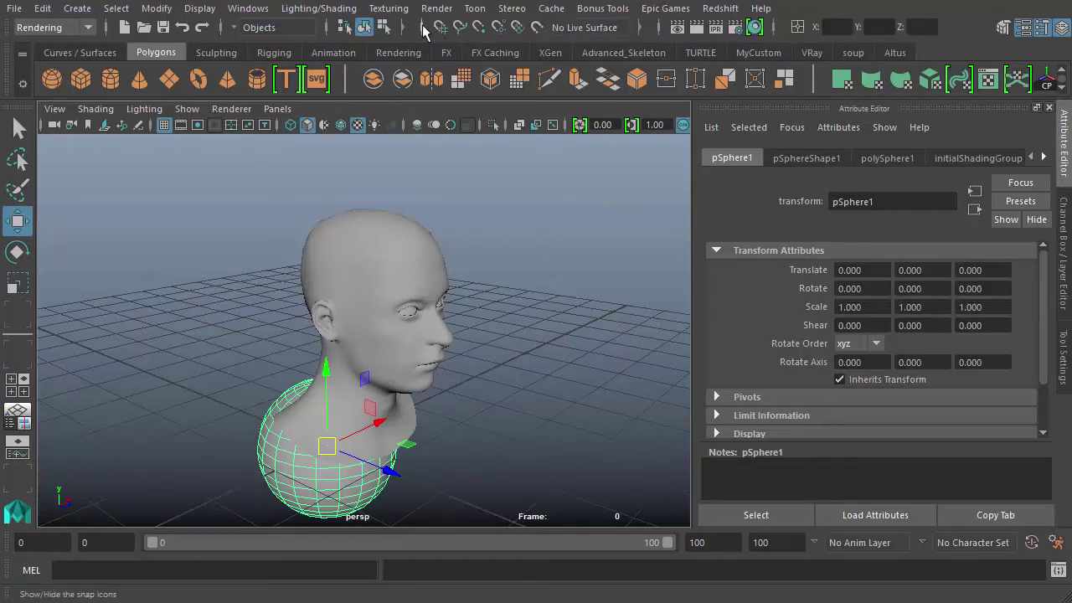
{"action": "left_click", "coordinate": [536, 30]}
Step: Select the head and move it along the live sphere, to a translation of about -0.74, -1.21, -0.71
{"action": "left_click_drag", "start_coordinate": [565, 242], "coordinate": [525, 317], "text": "alt"}
{"action": "left_click", "coordinate": [461, 296]}
{"action": "left_click_drag", "start_coordinate": [419, 258], "coordinate": [324, 377]}
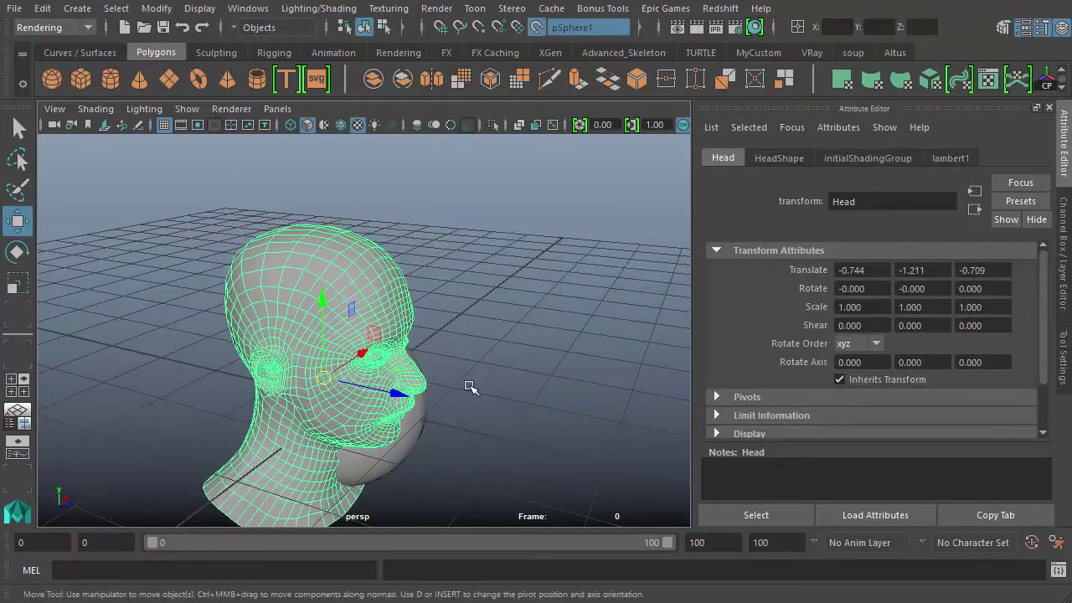
Step: Examine the head's manipulator axes relative to the live sphere and check the Move tool's orientation settings
{"action": "left_click_drag", "start_coordinate": [471, 385], "coordinate": [297, 337], "text": "alt"}
{"action": "right_click_drag", "start_coordinate": [297, 338], "coordinate": [335, 363], "text": "alt"}
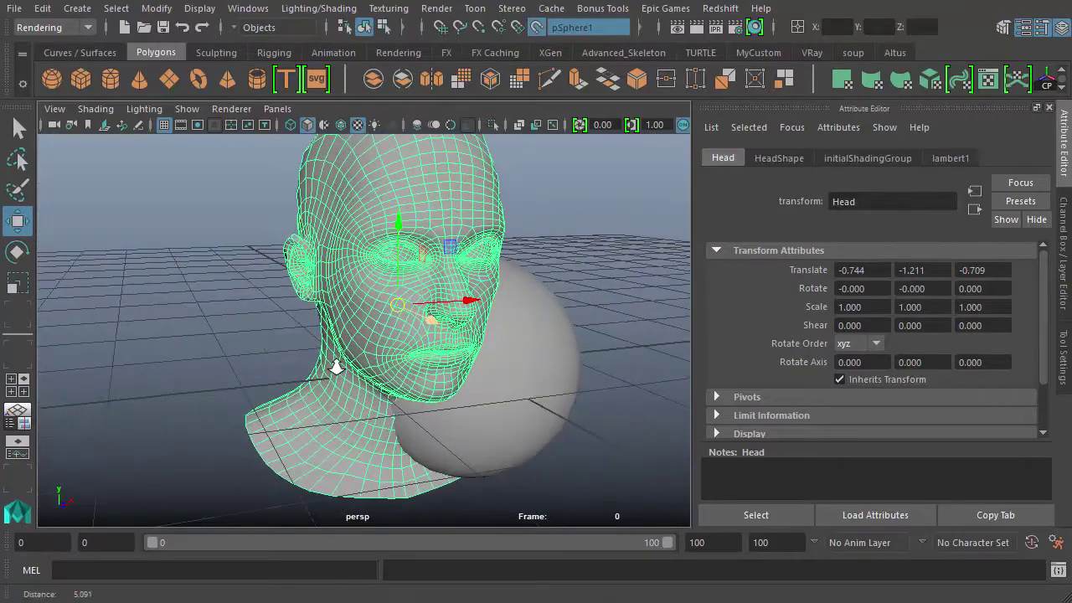
{"action": "left_click", "coordinate": [1064, 358]}
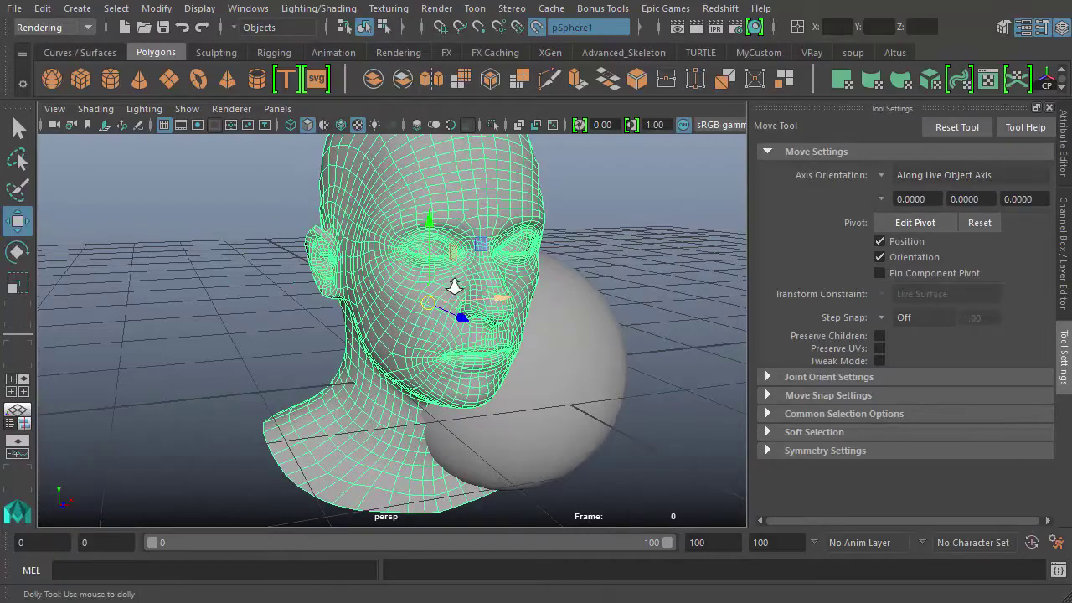
{"action": "right_click_drag", "start_coordinate": [455, 285], "coordinate": [472, 299], "text": "alt"}
{"action": "middle_click_drag", "start_coordinate": [512, 299], "coordinate": [491, 304], "text": "alt"}
{"action": "left_click_drag", "start_coordinate": [490, 305], "coordinate": [386, 315], "text": "alt"}
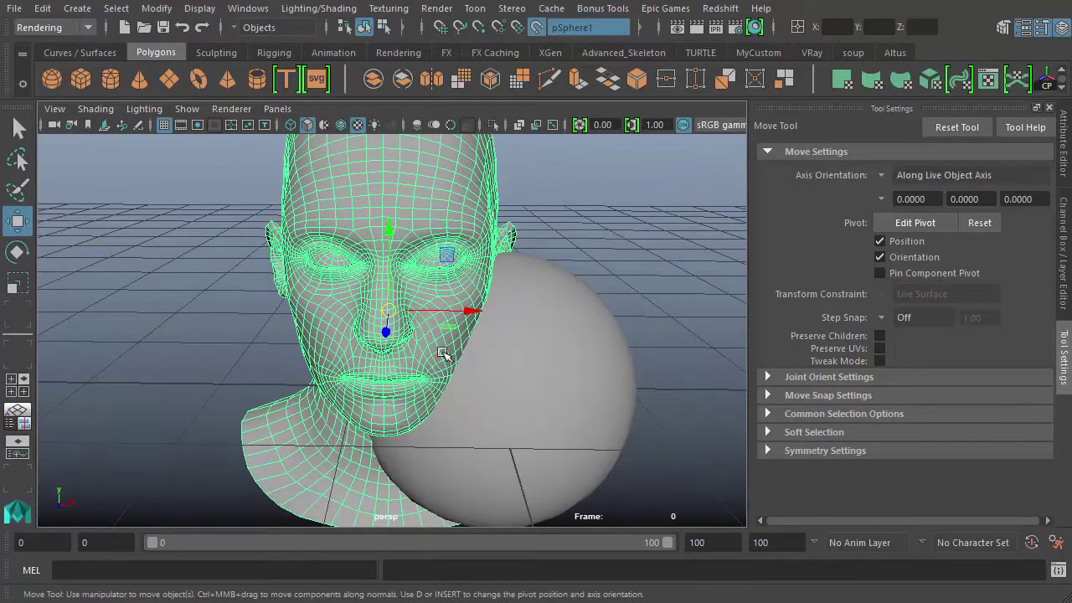
{"action": "left_click_drag", "start_coordinate": [443, 352], "coordinate": [402, 352], "text": "alt"}
{"action": "left_click_drag", "start_coordinate": [502, 361], "coordinate": [543, 366], "text": "alt"}
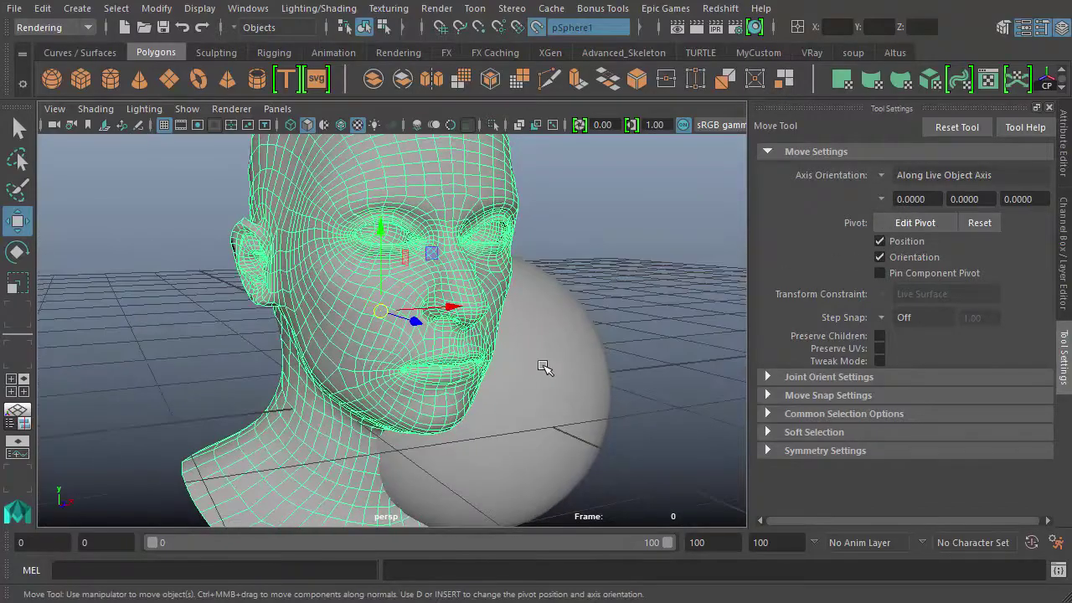
{"action": "right_click_drag", "start_coordinate": [567, 362], "coordinate": [549, 308], "text": "alt"}
{"action": "left_click_drag", "start_coordinate": [549, 307], "coordinate": [514, 305], "text": "alt"}
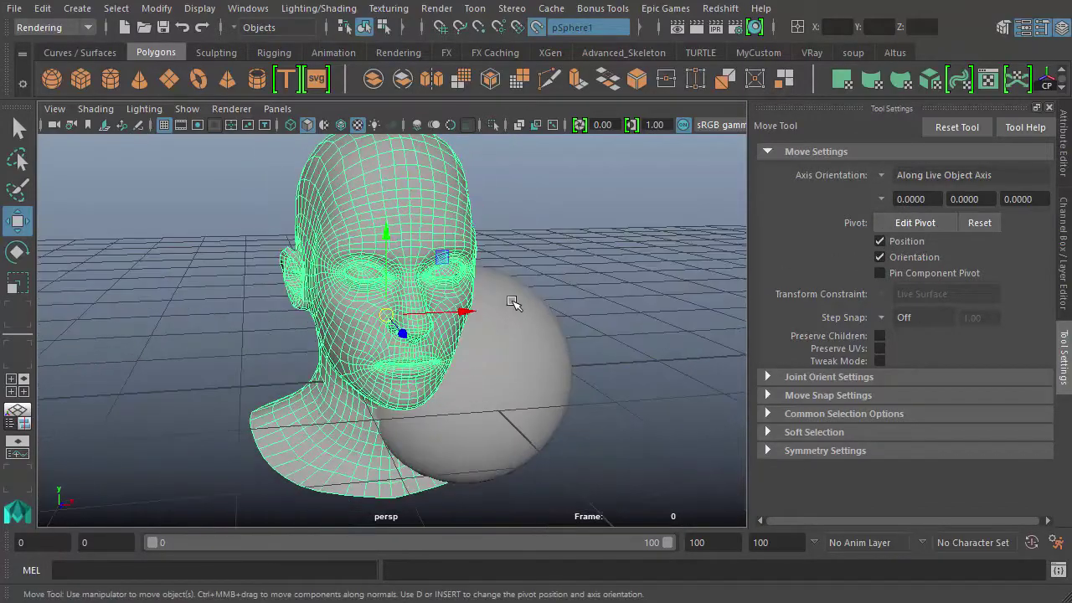
{"action": "middle_click_drag", "start_coordinate": [516, 307], "coordinate": [483, 319], "text": "alt"}
Step: Turn off the live surface and delete the sphere
{"action": "left_click", "coordinate": [572, 271]}
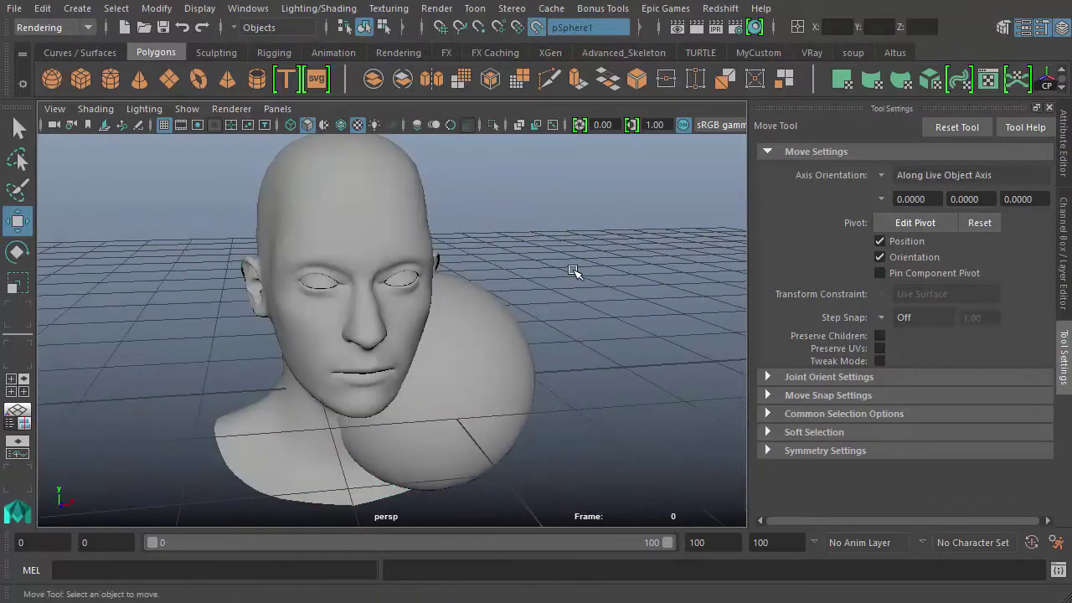
{"action": "left_click", "coordinate": [535, 29]}
{"action": "left_click", "coordinate": [466, 319]}
{"action": "key", "text": "Delete"}
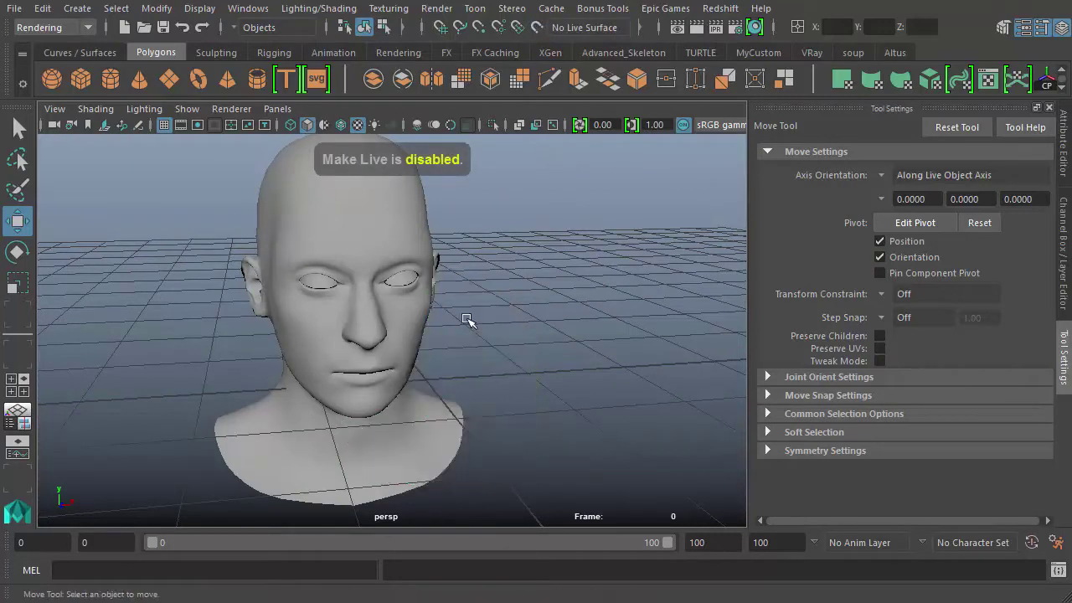
Step: Try the Custom axis orientation for the Move tool, select the head and inspect its manipulator up close
{"action": "left_click", "coordinate": [881, 175]}
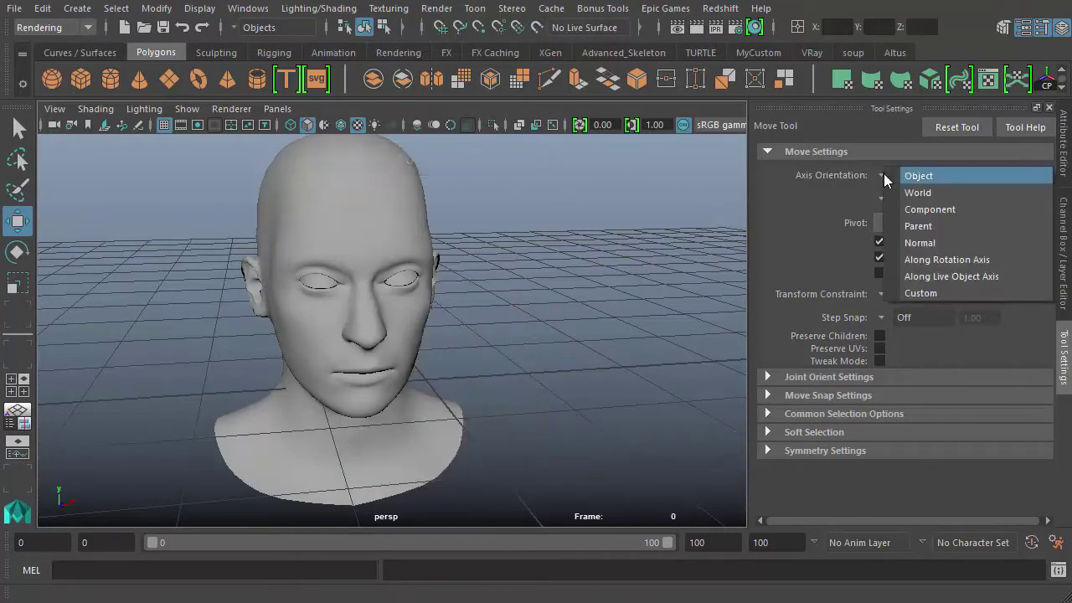
{"action": "left_click", "coordinate": [930, 292]}
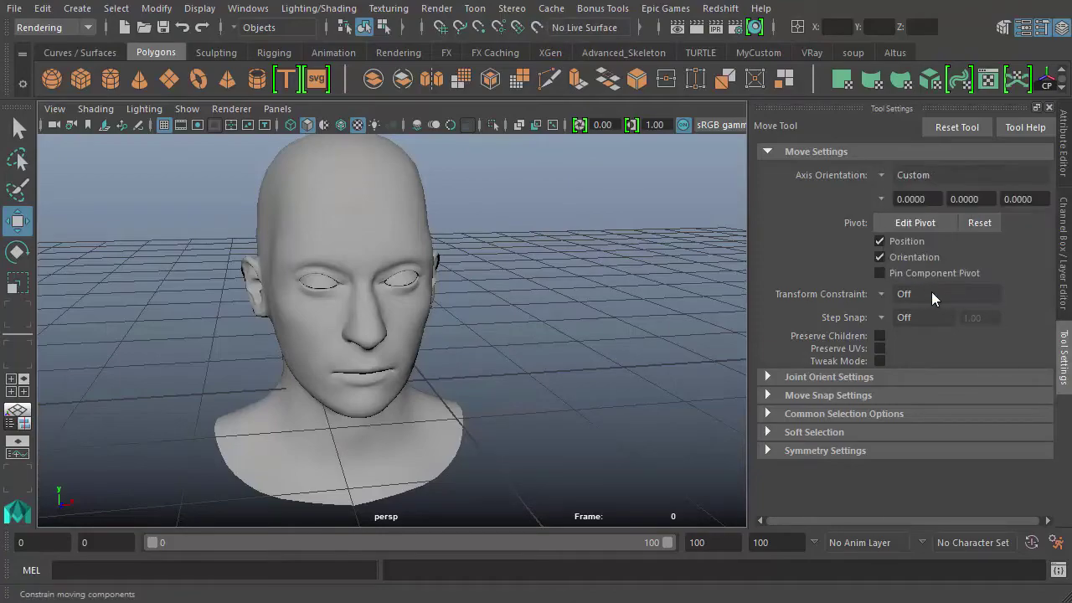
{"action": "middle_click_drag", "start_coordinate": [423, 324], "coordinate": [504, 325], "text": "alt"}
{"action": "left_click", "coordinate": [462, 292]}
{"action": "right_click_drag", "start_coordinate": [385, 302], "coordinate": [460, 342], "text": "alt"}
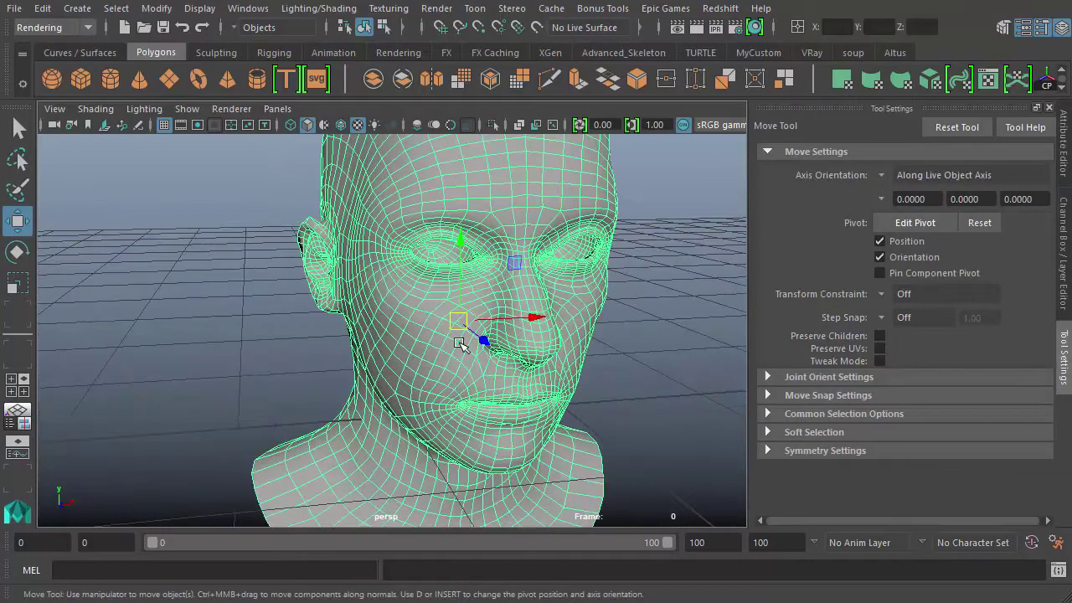
{"action": "left_click_drag", "start_coordinate": [466, 343], "coordinate": [534, 354], "text": "alt"}
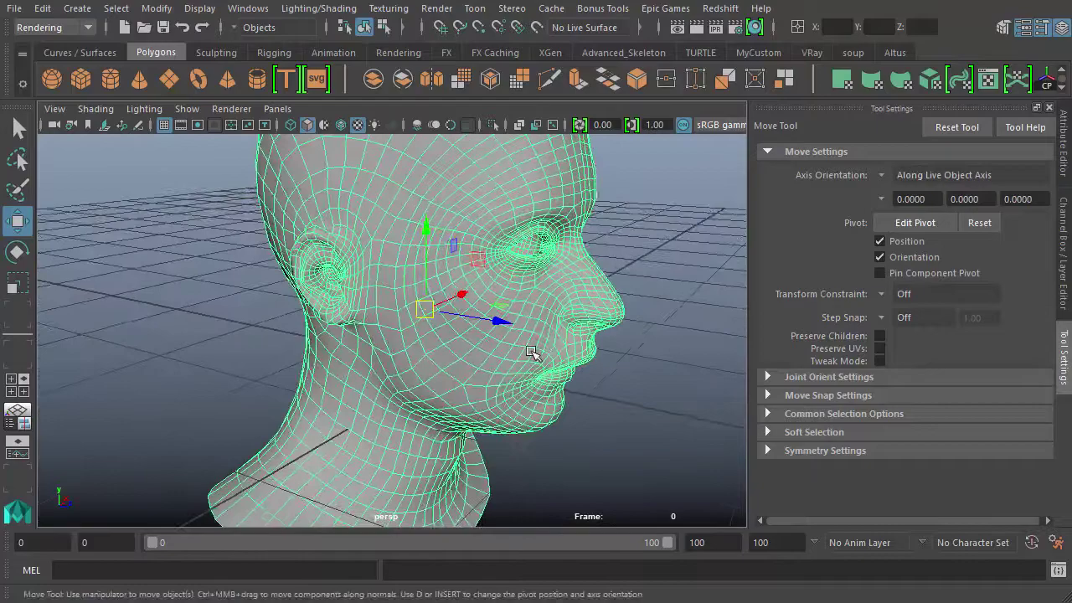
{"action": "right_click_drag", "start_coordinate": [469, 375], "coordinate": [470, 397], "text": "alt"}
{"action": "left_click_drag", "start_coordinate": [469, 378], "coordinate": [436, 333], "text": "alt"}
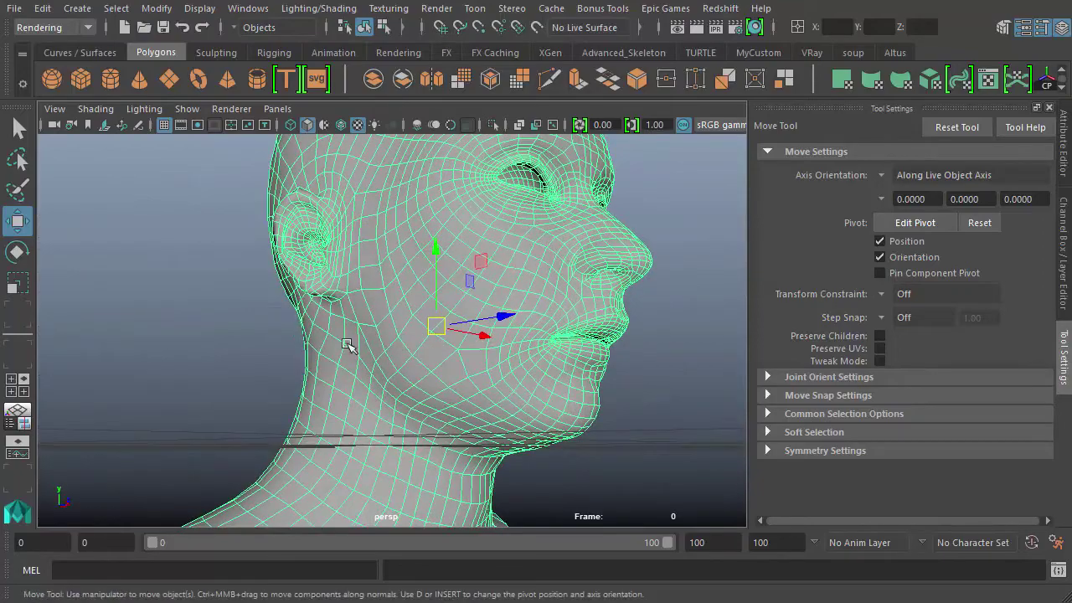
{"action": "left_click_drag", "start_coordinate": [347, 345], "coordinate": [451, 365], "text": "alt"}
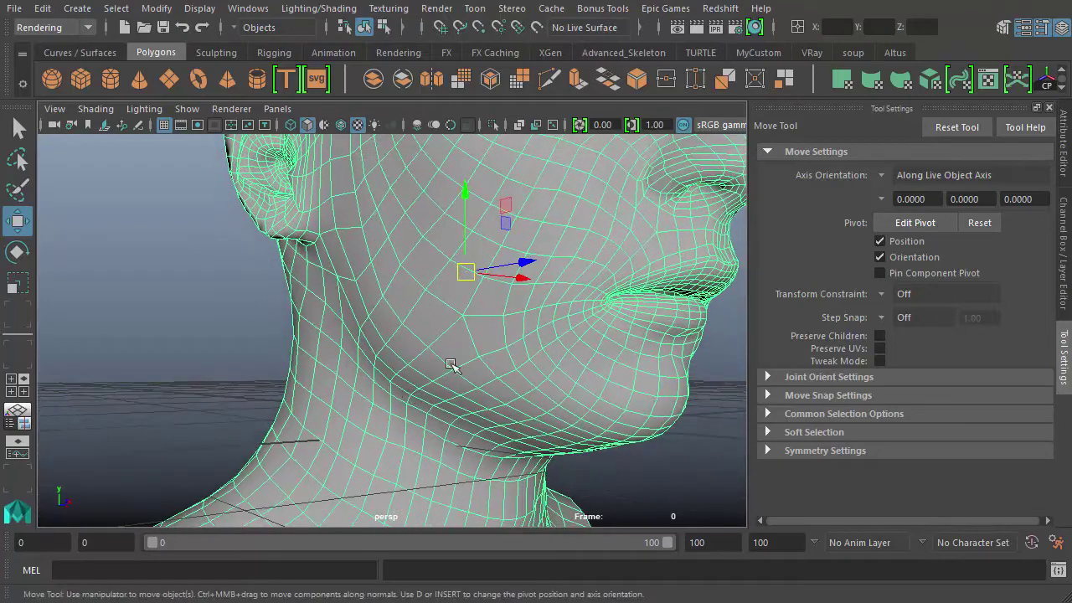
Step: Align the Move tool's axes to a face on the head's lower jaw with Set To Face and inspect the reoriented manipulator
{"action": "left_click", "coordinate": [883, 199]}
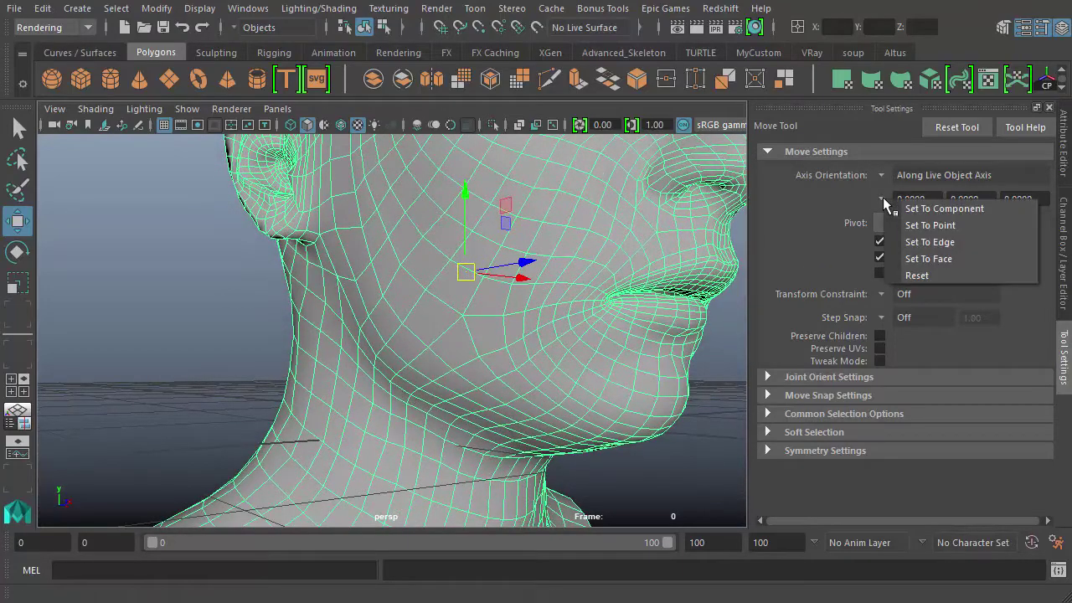
{"action": "left_click", "coordinate": [918, 261]}
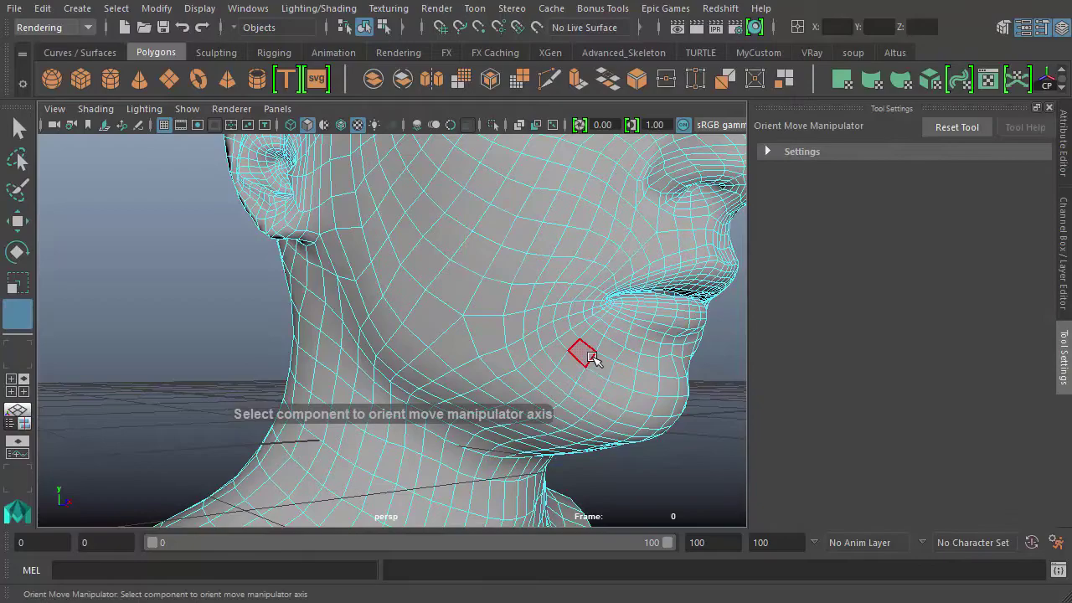
{"action": "left_click", "coordinate": [403, 381]}
{"action": "left_click_drag", "start_coordinate": [455, 394], "coordinate": [402, 333], "text": "alt"}
{"action": "left_click_drag", "start_coordinate": [434, 382], "coordinate": [371, 382], "text": "alt"}
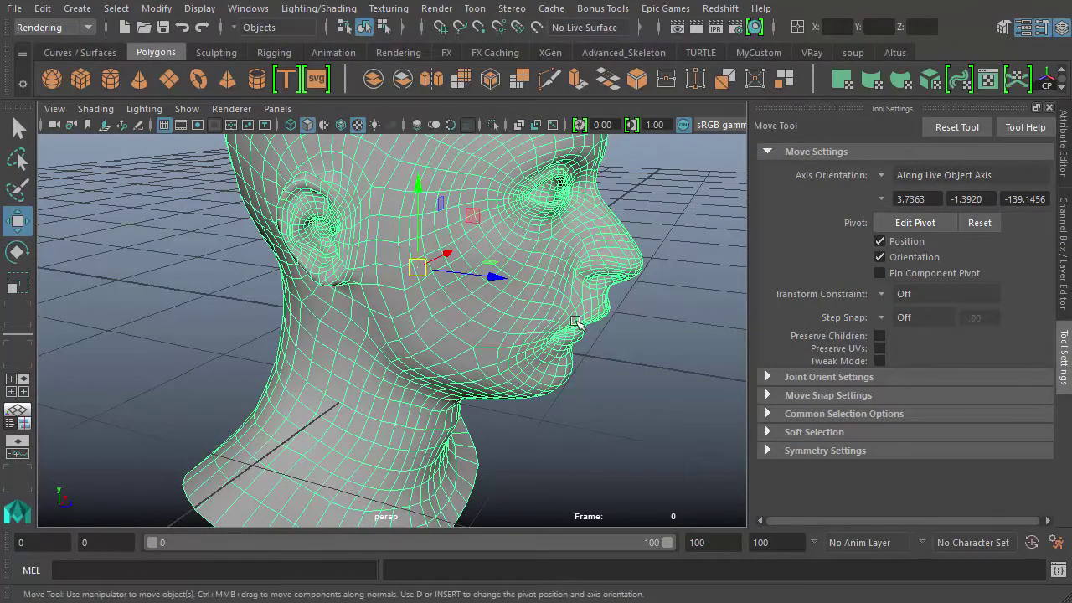
Step: Set the Move tool's axis orientation to Custom and move the head along the custom X axis by about -0.94, 0.48, 0.29 cm
{"action": "right_click_drag", "start_coordinate": [559, 358], "coordinate": [526, 339], "text": "alt"}
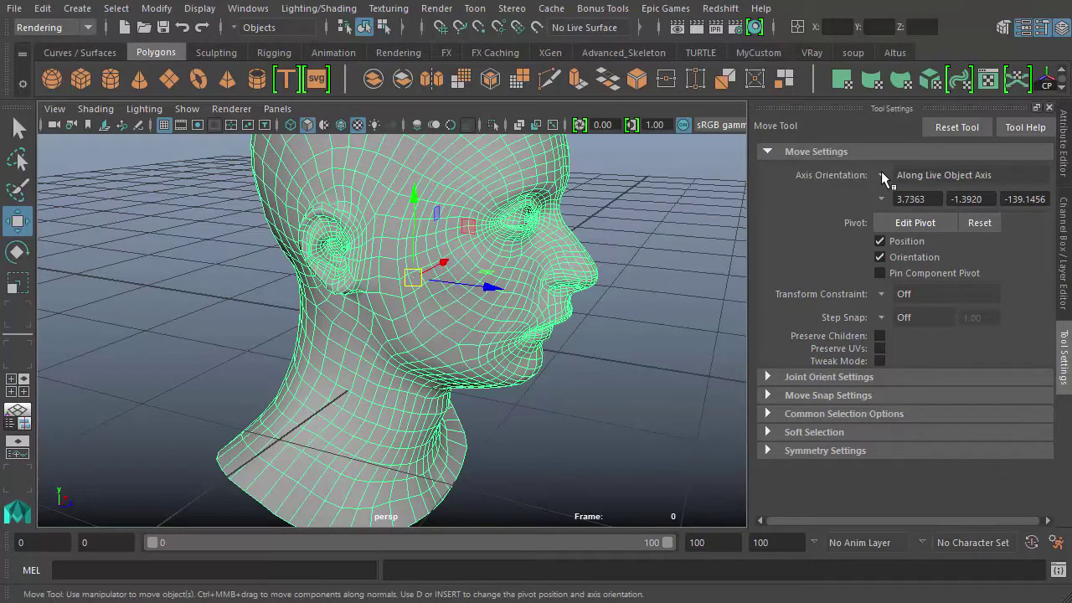
{"action": "scroll", "coordinate": [880, 175], "scroll_direction": "down", "scroll_amount": 1}
{"action": "left_click_drag", "start_coordinate": [421, 407], "coordinate": [387, 383], "text": "alt"}
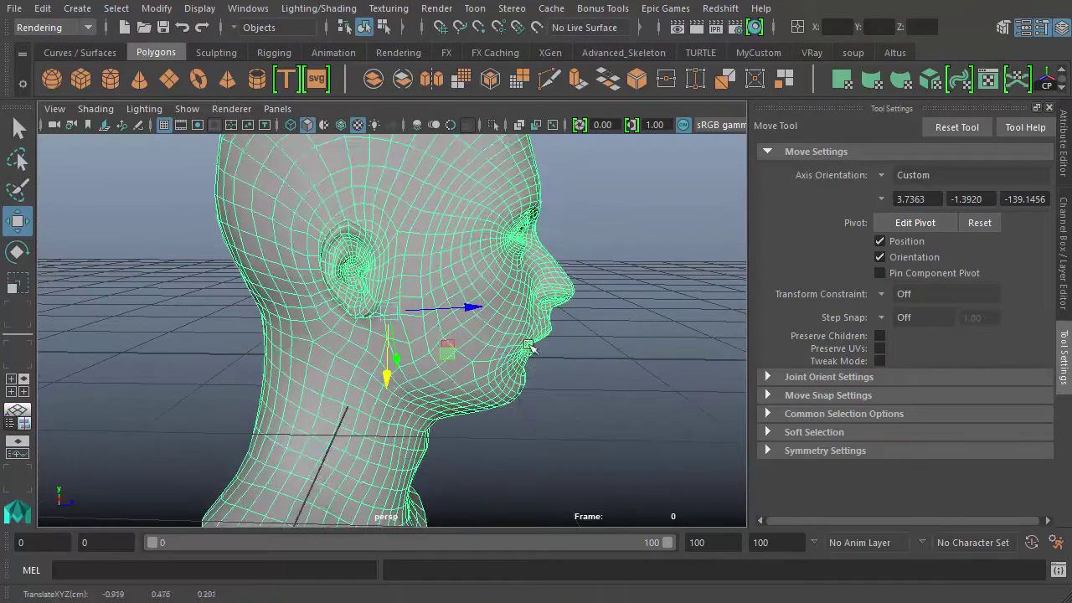
Step: Reorient the Move tool's custom axes to a mesh component on the head's cheek and inspect the manipulator
{"action": "left_click", "coordinate": [879, 196]}
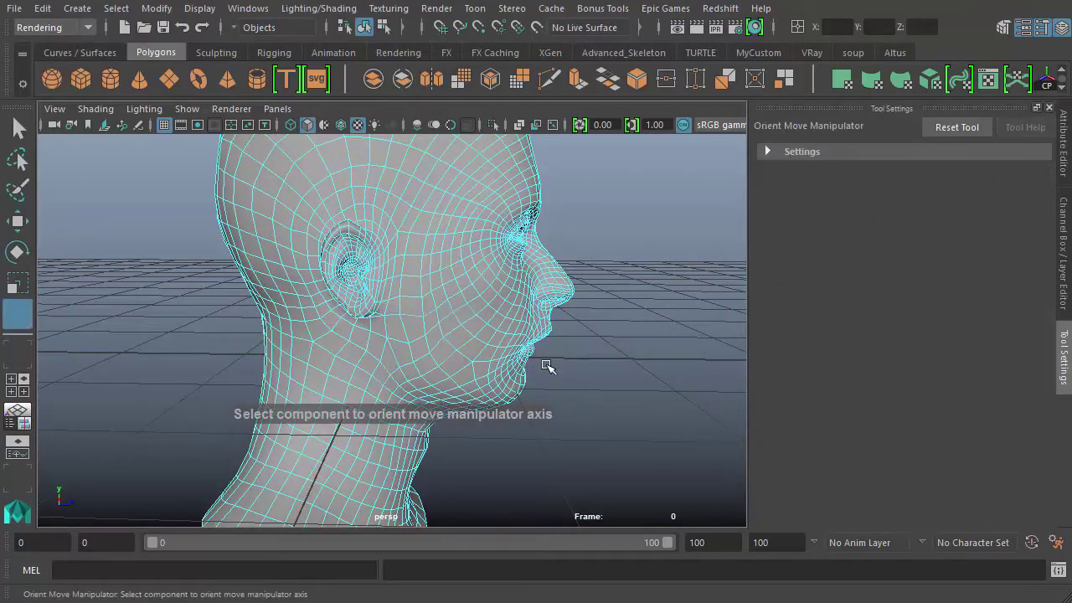
{"action": "left_click", "coordinate": [461, 319]}
{"action": "left_click_drag", "start_coordinate": [491, 306], "coordinate": [730, 312], "text": "alt"}
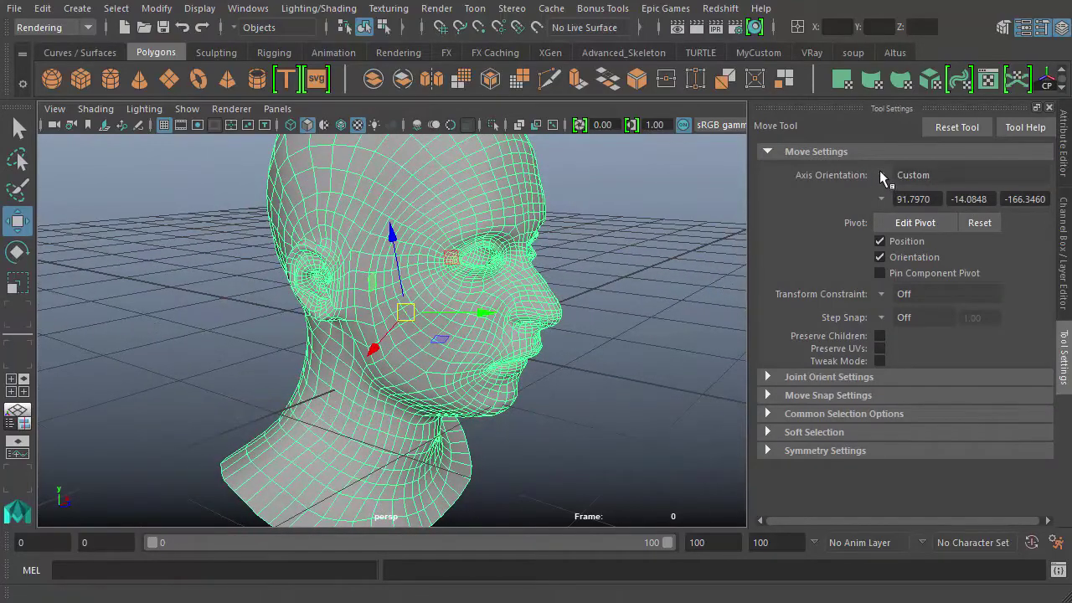